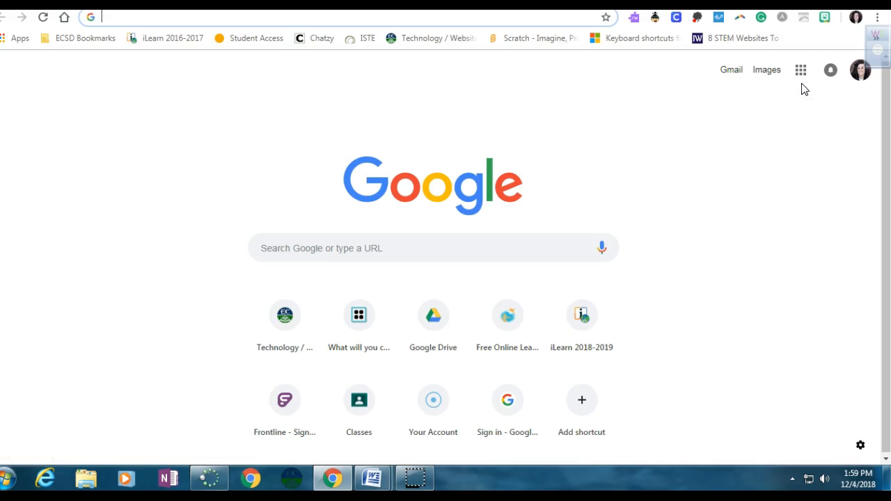
# Open Google Drive and go into the Instructional Technology Leader folder
pyautogui.click(805, 79)
pyautogui.click(802, 72)
pyautogui.click(821, 135)
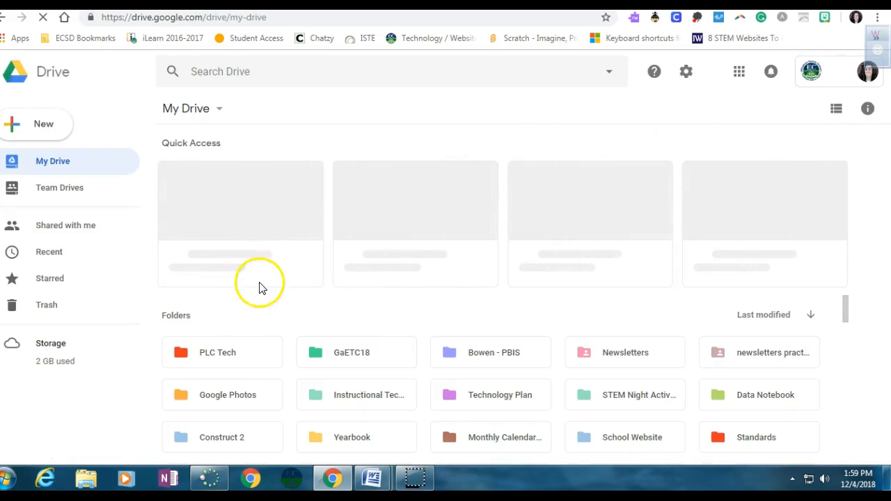
pyautogui.doubleClick(371, 395)
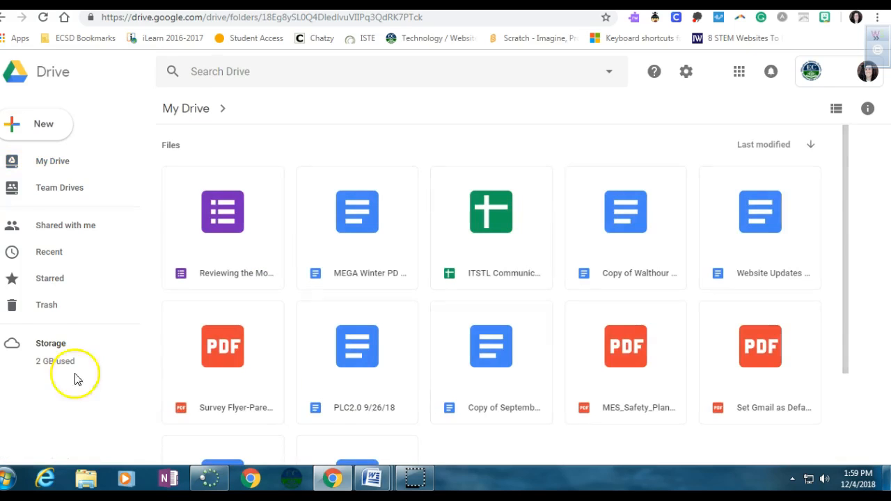
pyautogui.click(33, 132)
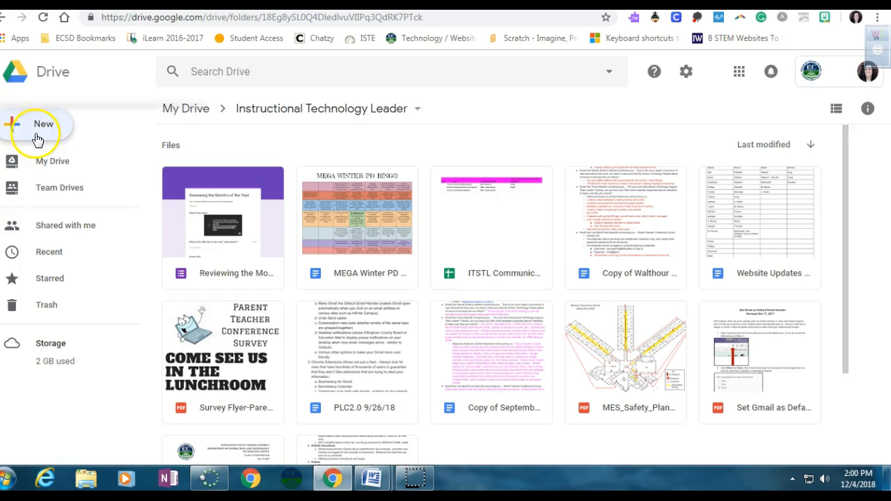
pyautogui.hotkey('shift', 'f')
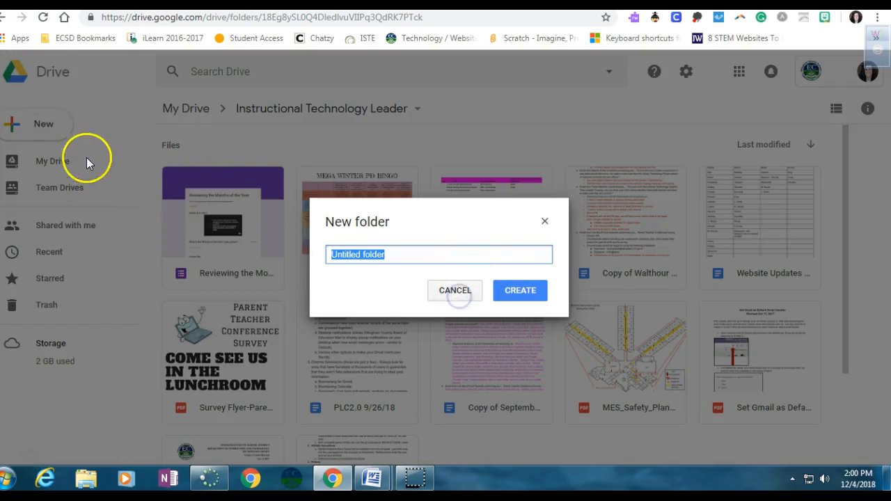
pyautogui.press('Escape')
# Create a blank Google Form in the Instructional Technology Leader folder
pyautogui.click(48, 141)
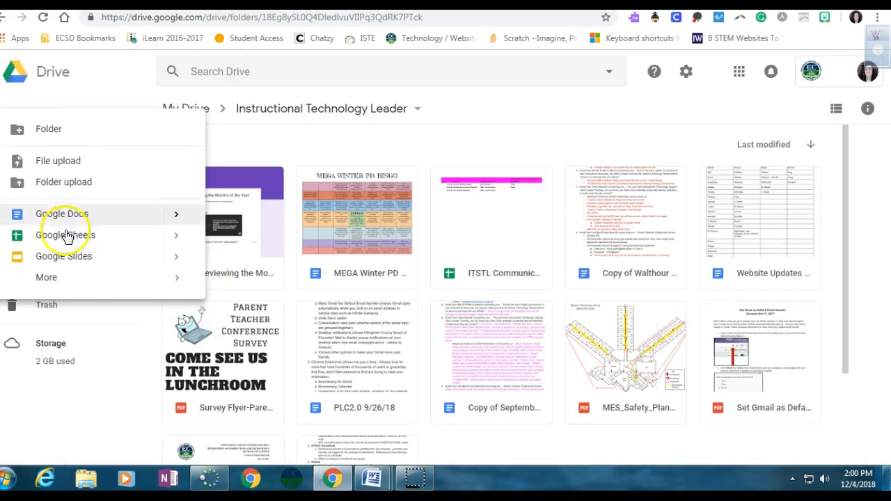
pyautogui.moveTo(66, 280)
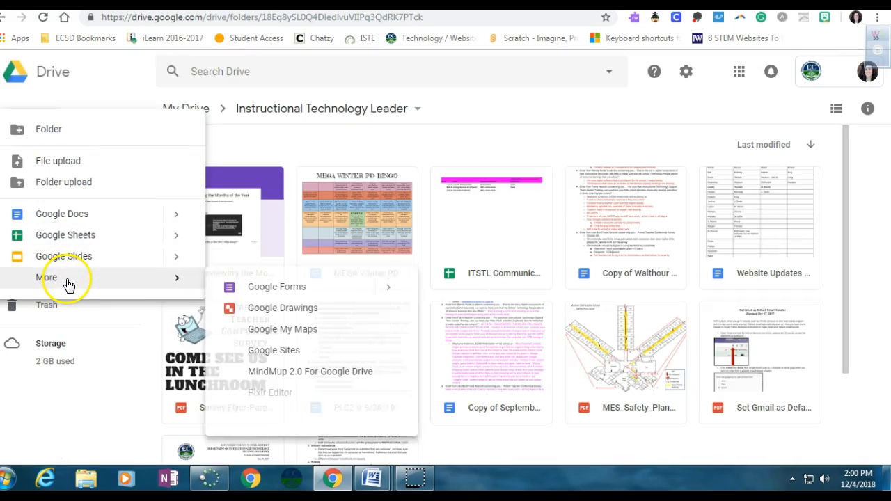
pyautogui.click(249, 287)
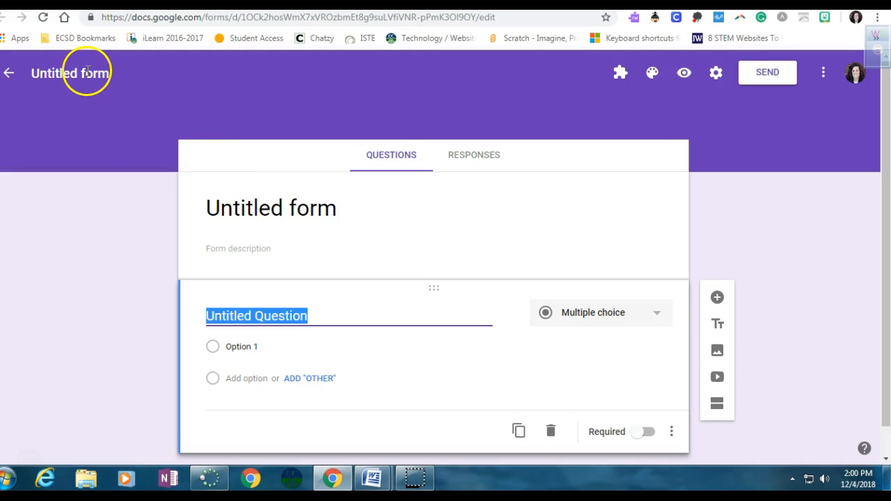
# Title the form "Seasons - Sample" and apply the same name to the form file
pyautogui.click(368, 208)
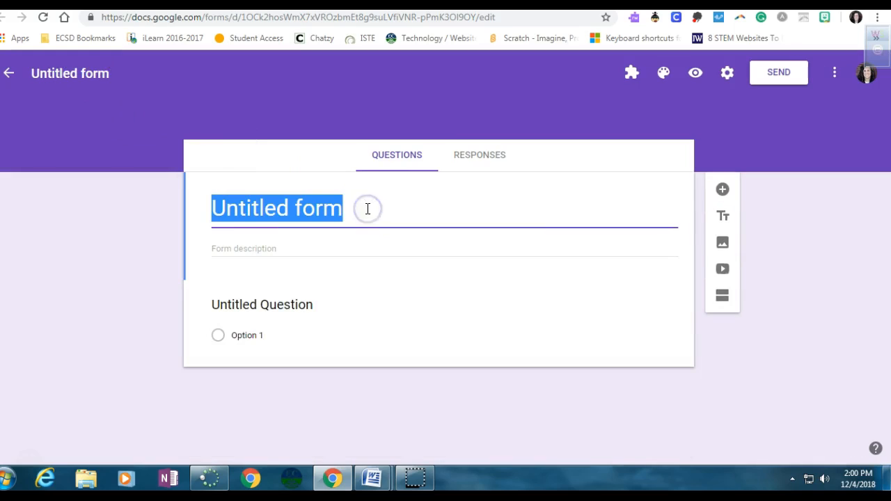
pyautogui.write('Samp')
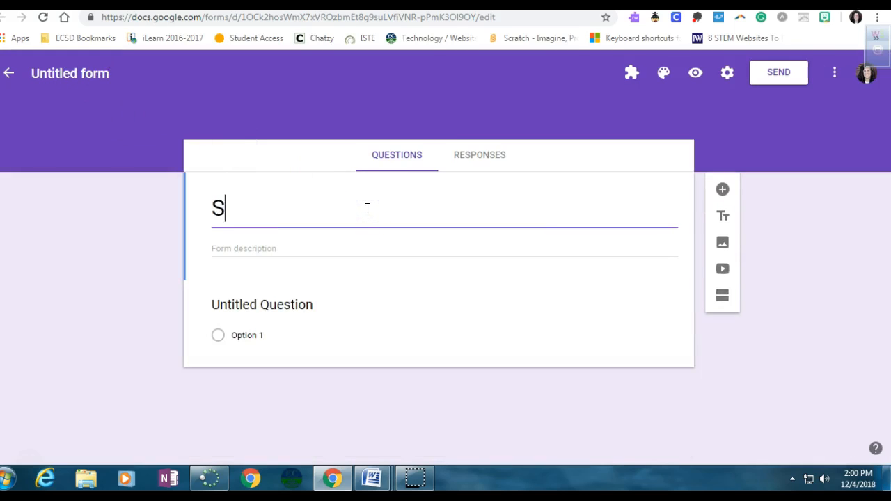
pyautogui.press('BackSpace')
pyautogui.press('BackSpace')
pyautogui.press('BackSpace')
pyautogui.press('BackSpace')
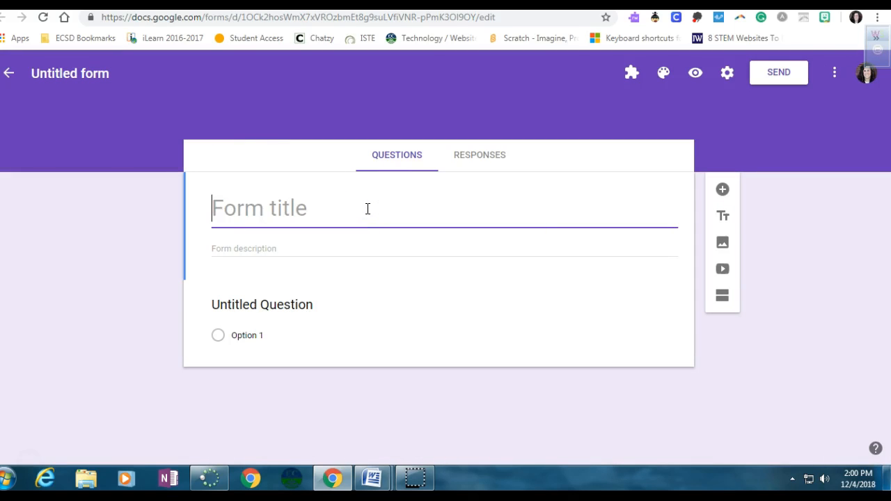
pyautogui.write('Seasons')
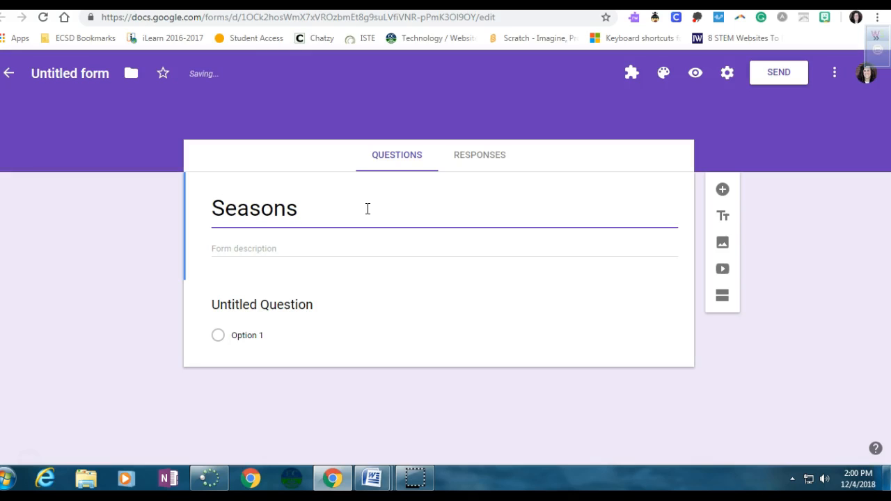
pyautogui.write(' - Sample')
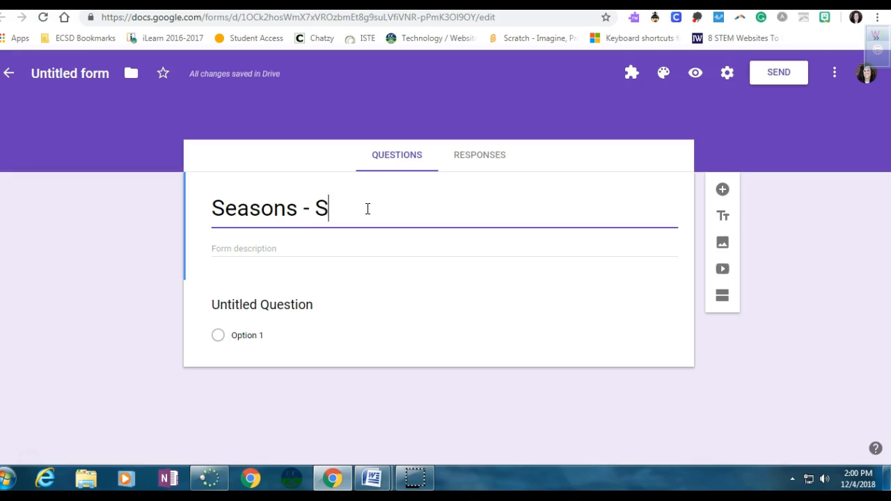
pyautogui.click(90, 80)
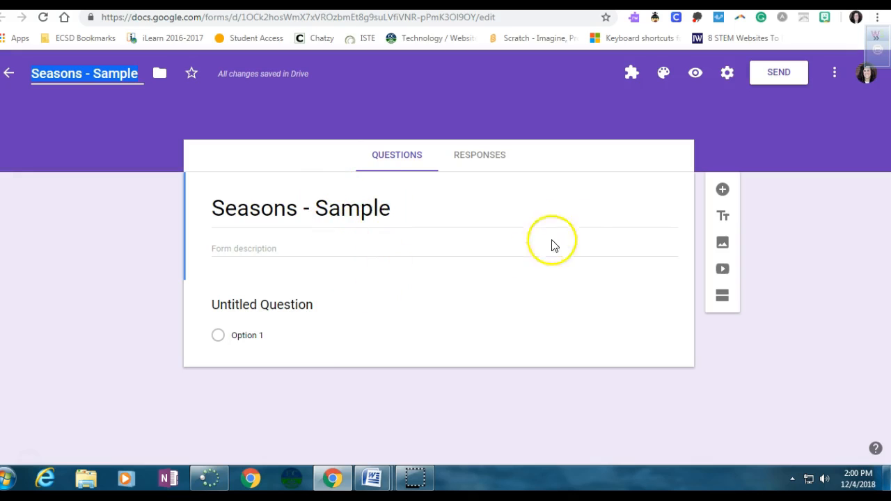
# Make the form a quiz in its settings, with grades released later, after manual review
pyautogui.click(728, 74)
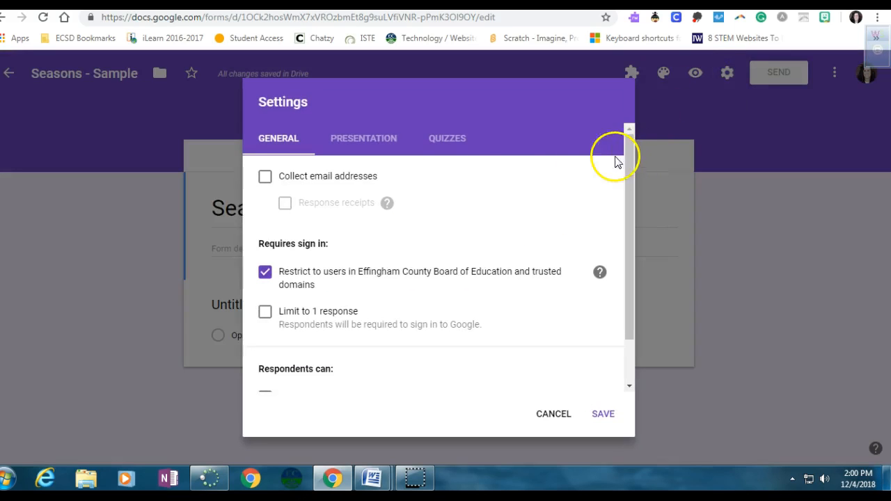
pyautogui.click(452, 139)
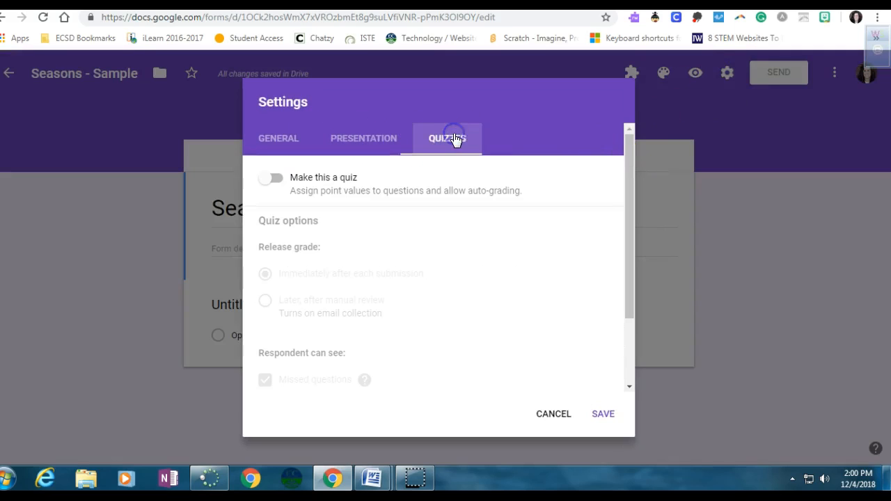
pyautogui.click(271, 180)
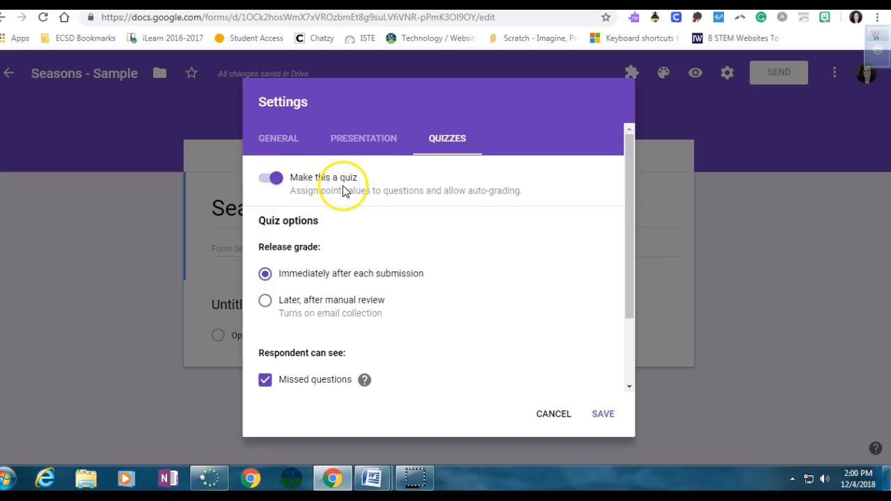
pyautogui.moveTo(629, 180); pyautogui.dragTo(630, 198)
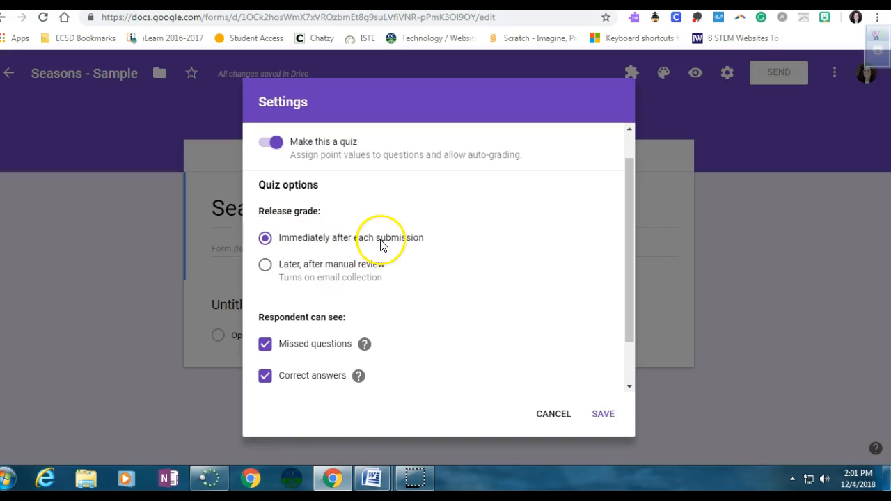
pyautogui.click(264, 270)
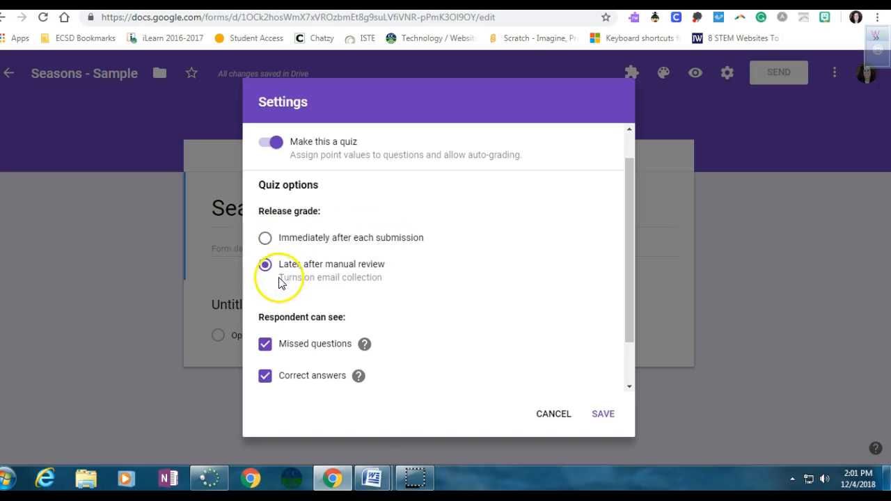
# Hide correct answers from respondents, check the presentation options and save the form settings
pyautogui.click(631, 219)
pyautogui.moveTo(631, 219); pyautogui.dragTo(637, 265)
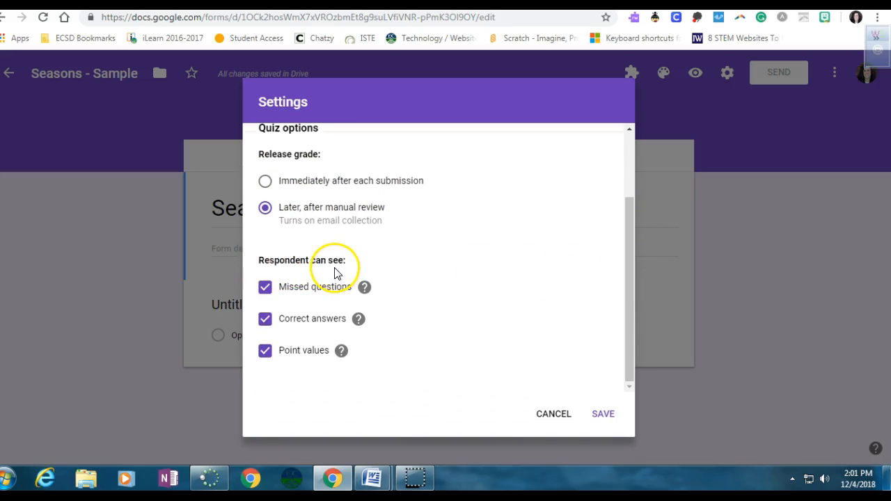
pyautogui.click(264, 325)
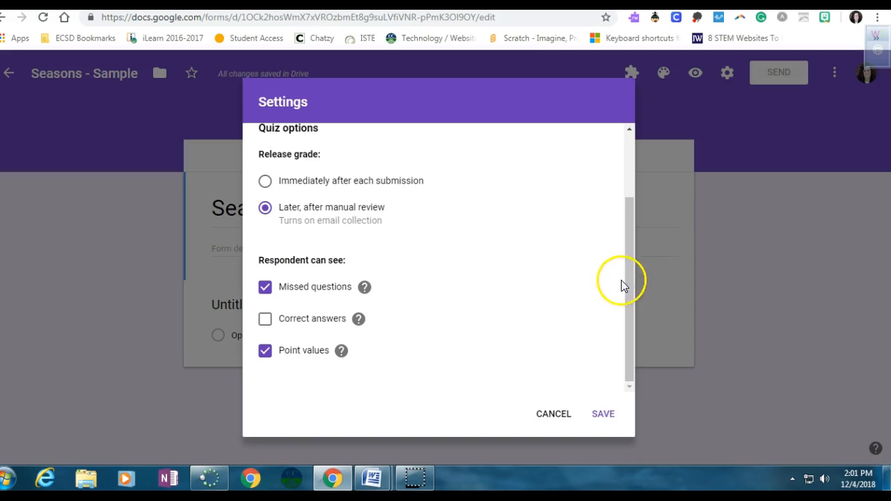
pyautogui.moveTo(627, 287); pyautogui.dragTo(629, 176)
pyautogui.click(358, 141)
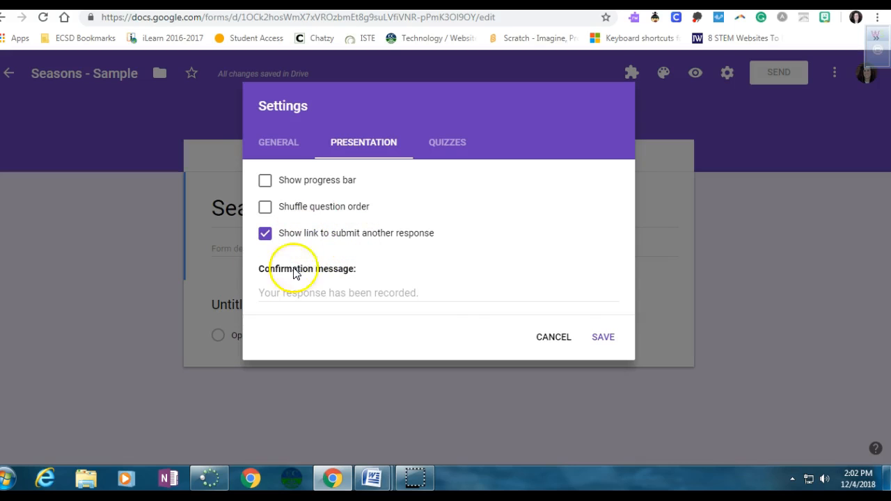
pyautogui.click(604, 341)
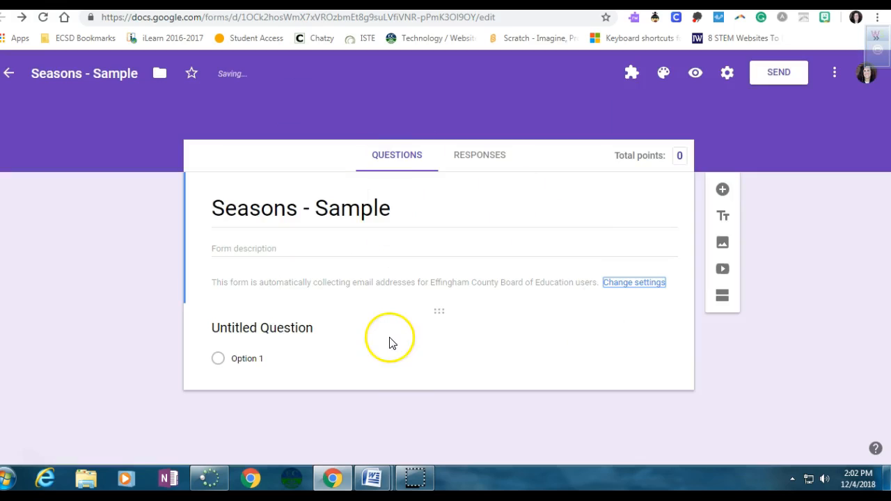
# Add the form description "Use your study guide to help you answer these questions."
pyautogui.click(241, 255)
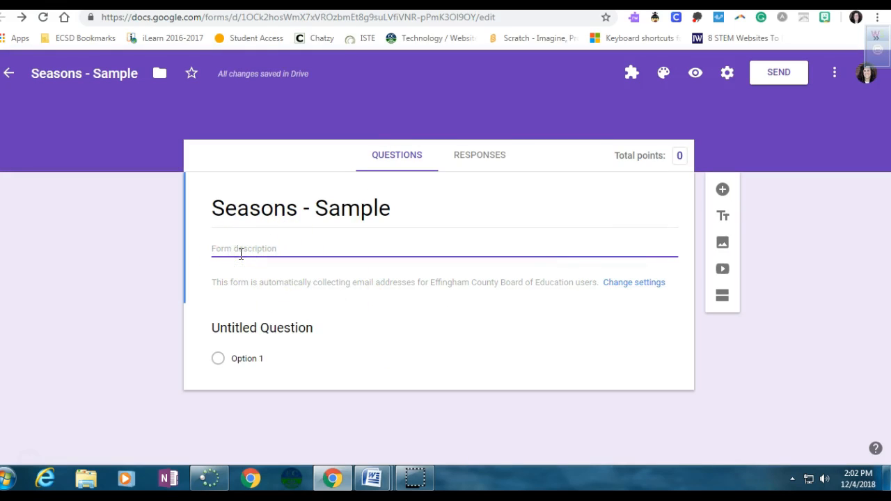
pyautogui.write('Use your study guide to help you answer these questions.')
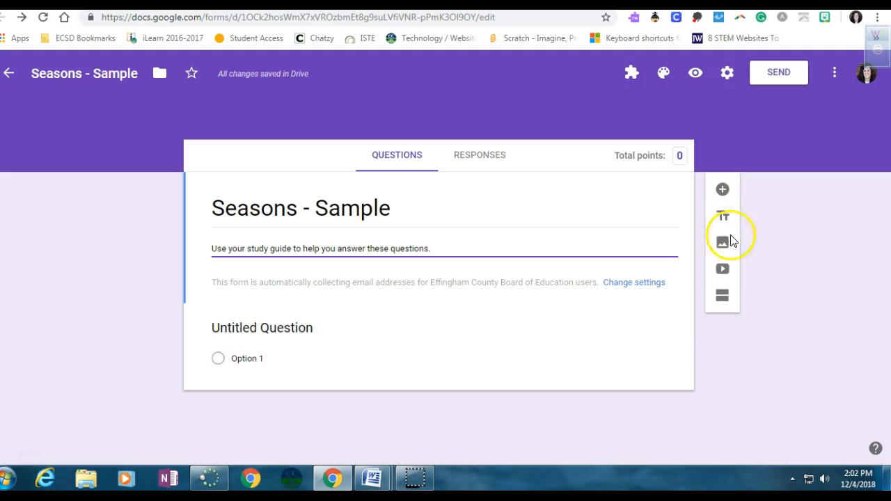
# Start inserting a video into the form, and search Google for "seasons" videos in a new browser tab
pyautogui.click(724, 275)
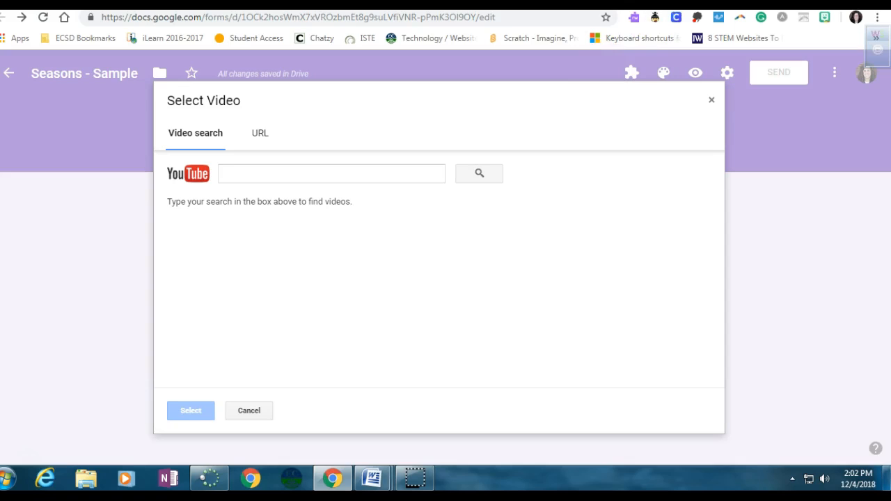
pyautogui.hotkey('ctrl', 't')
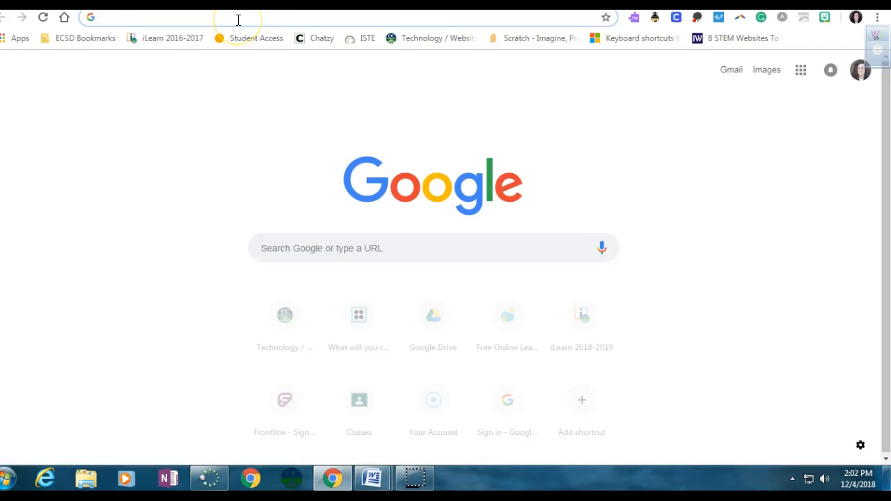
pyautogui.write('seasons')
pyautogui.press('Return')
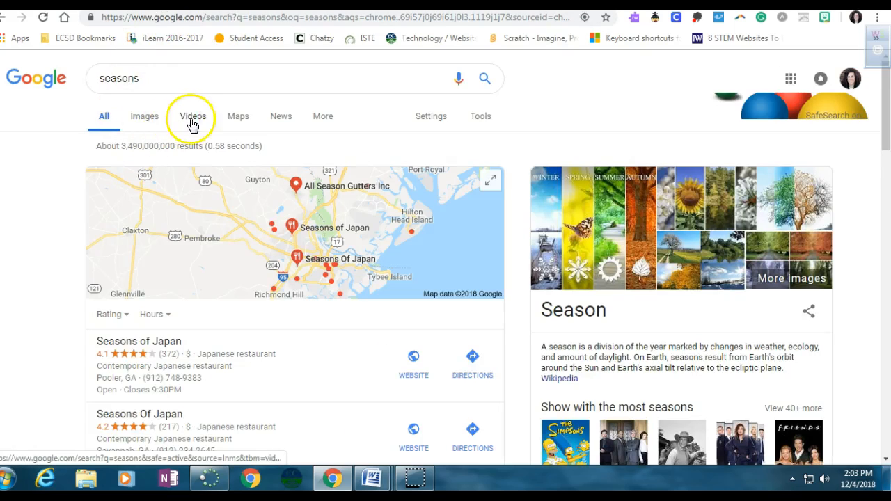
pyautogui.click(197, 122)
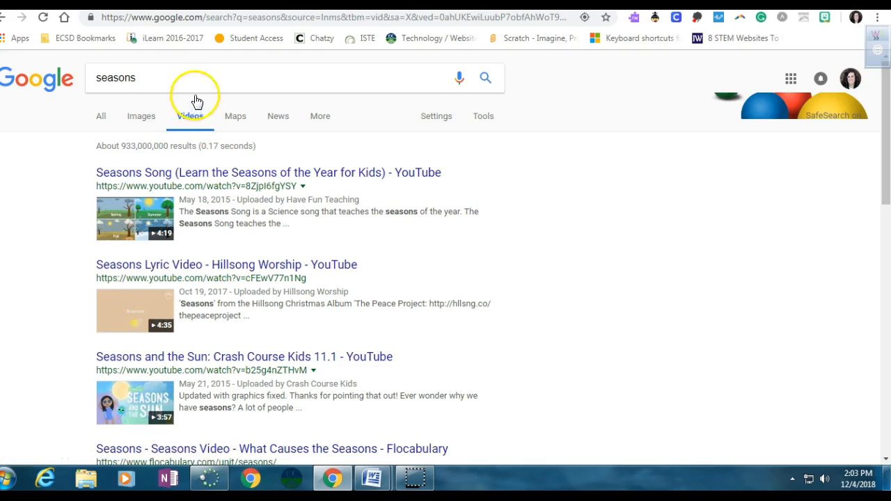
pyautogui.click(212, 187)
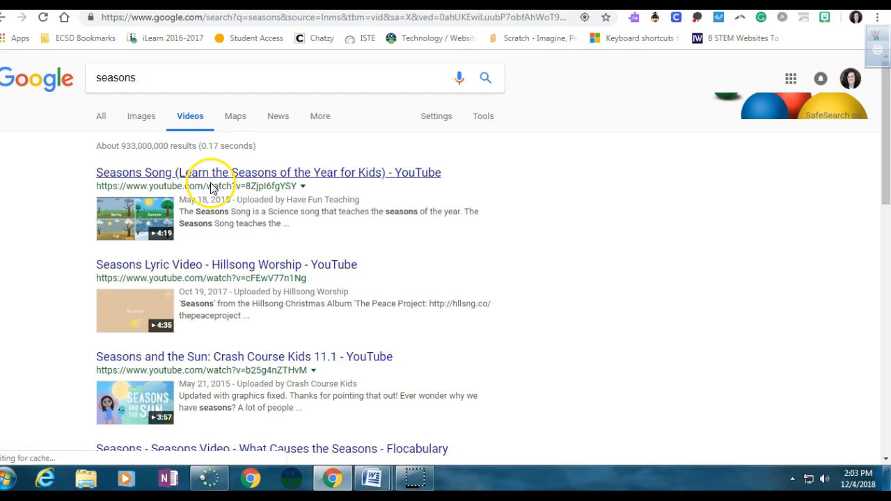
# Narrow the Google video search to "seasons for kids"
pyautogui.click(168, 82)
pyautogui.write('for')
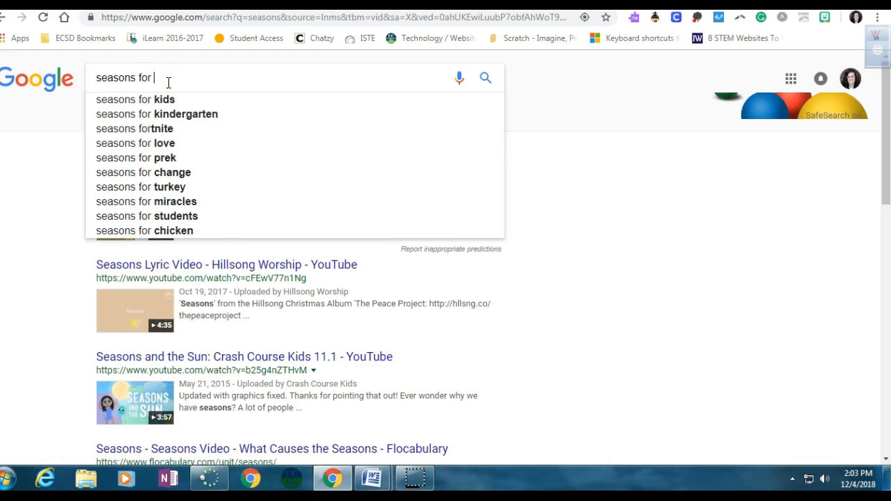
pyautogui.click(174, 102)
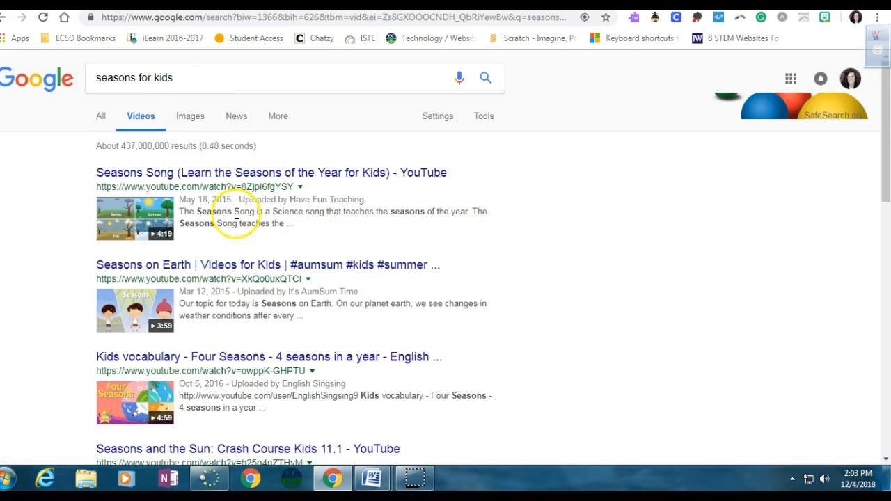
# Open the YouTube result "Kids vocabulary - Four Seasons - 4 seasons in a year" and pause its playback
pyautogui.scroll(-1, 255, 256)
pyautogui.scroll(-1, 257, 260)
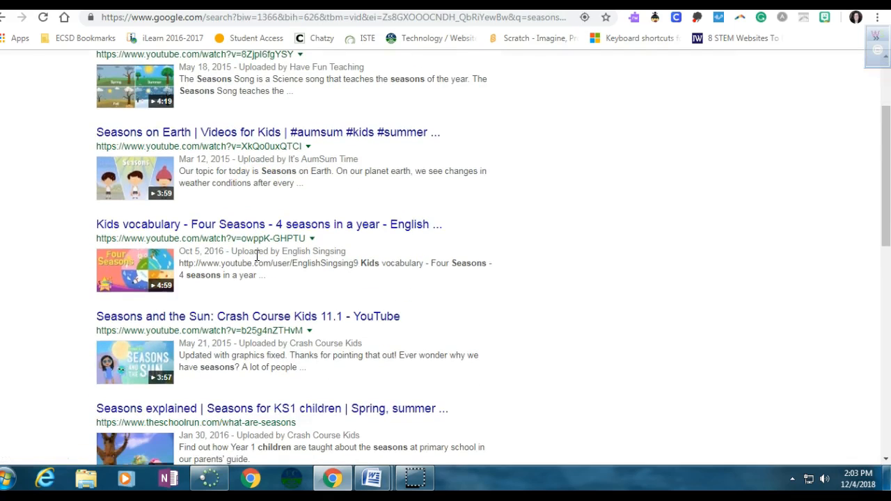
pyautogui.scroll(-1, 257, 256)
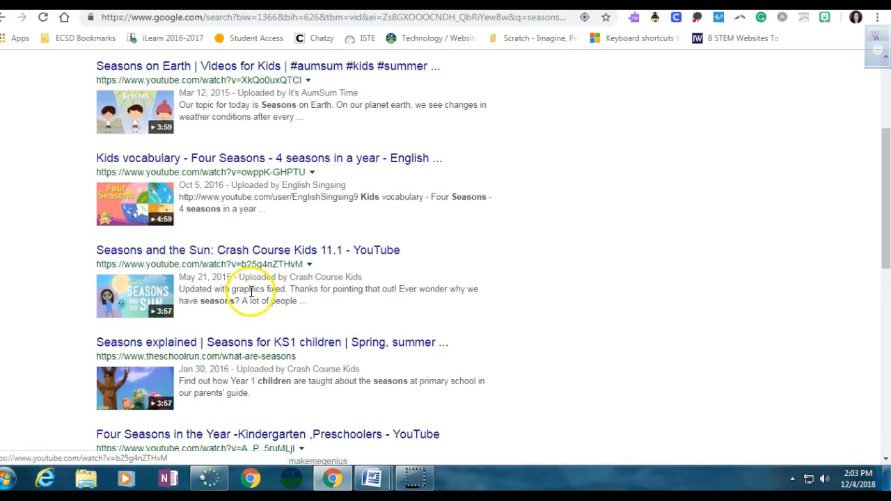
pyautogui.click(140, 196)
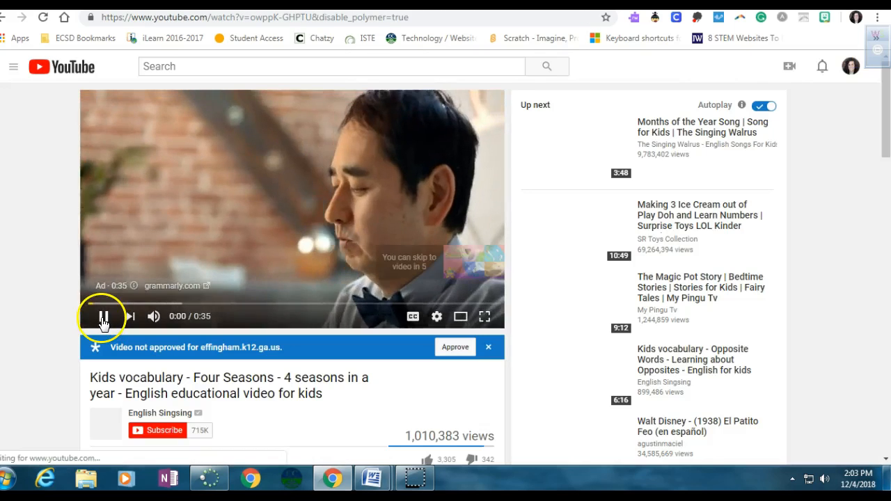
pyautogui.click(103, 318)
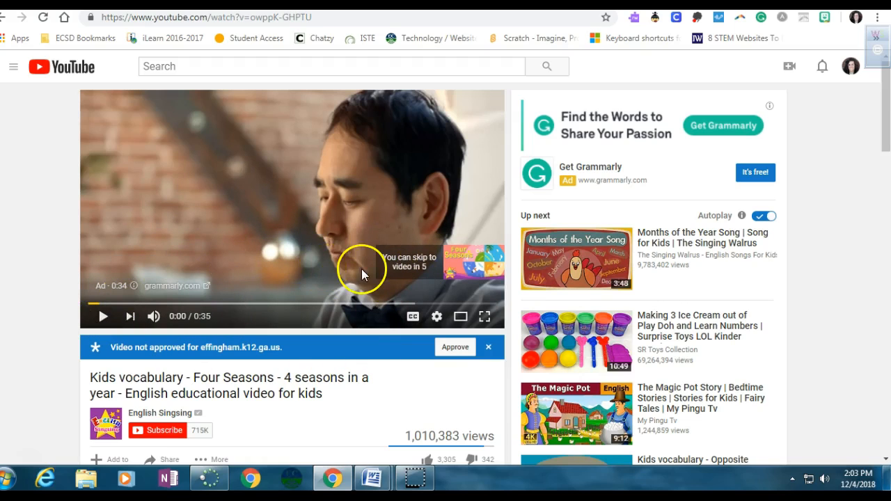
# Play the Four Seasons video past its ad, pause it and copy its web address
pyautogui.click(103, 317)
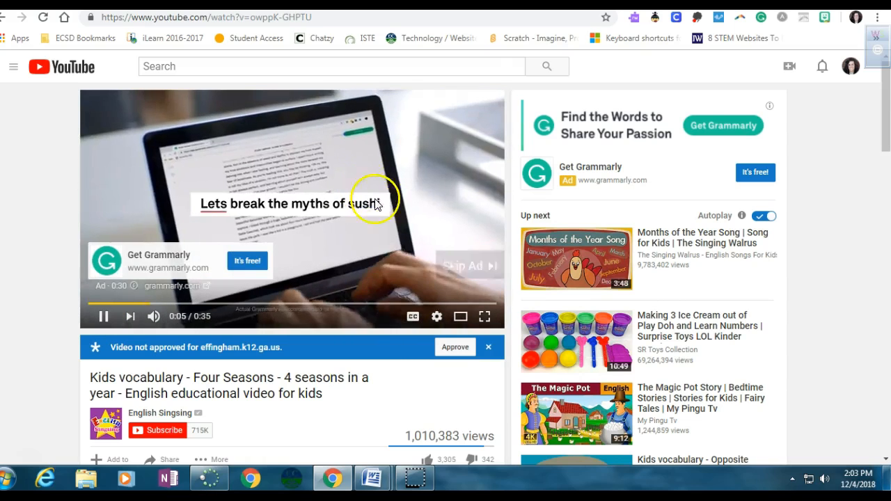
pyautogui.click(450, 267)
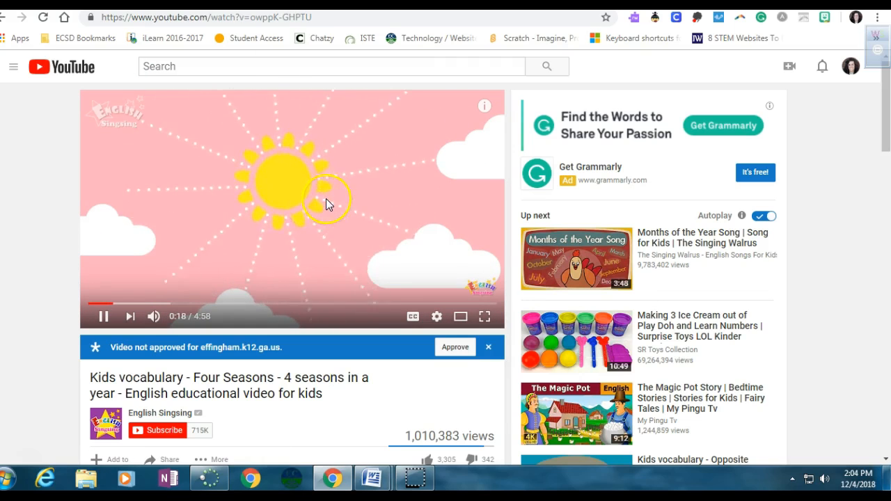
pyautogui.click(103, 316)
pyautogui.click(257, 21)
pyautogui.hotkey('ctrl', 'c')
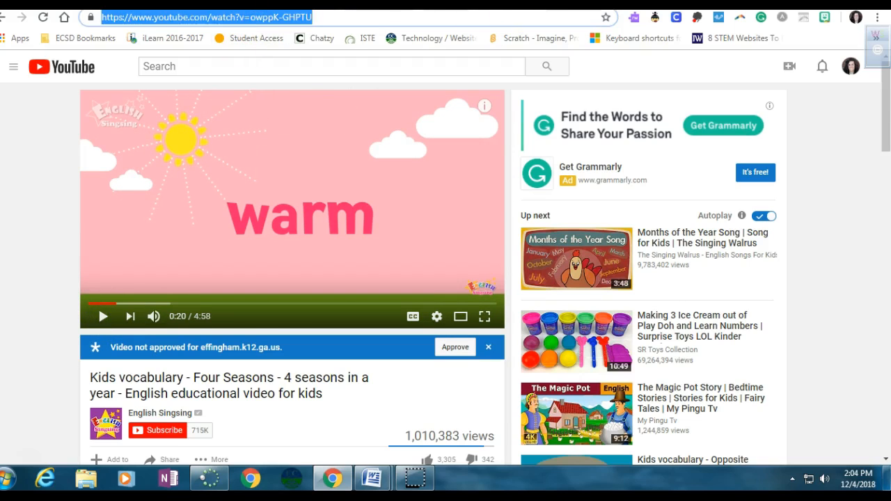
# Return to the form and insert the video "Kids vocabulary - Four Seasons - 4 seasons in a year" found with the copied link
pyautogui.click(538, 3)
pyautogui.click(258, 168)
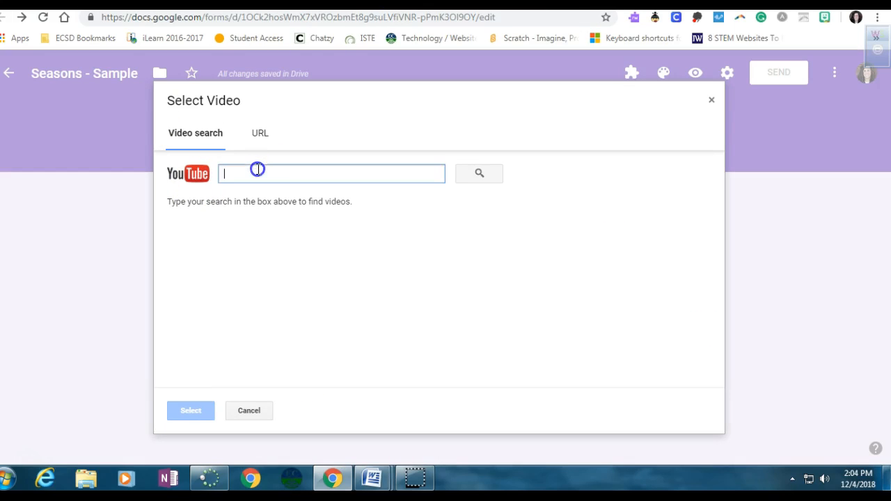
pyautogui.hotkey('ctrl', 'v')
pyautogui.click(474, 173)
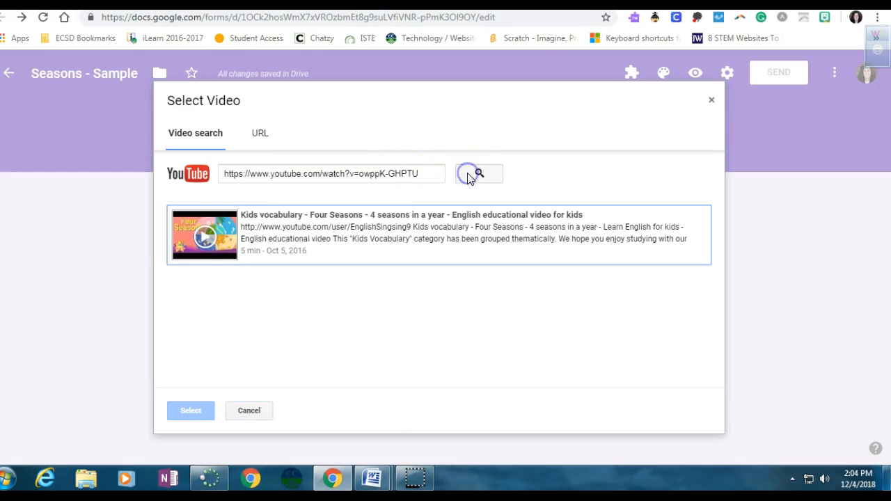
pyautogui.click(379, 254)
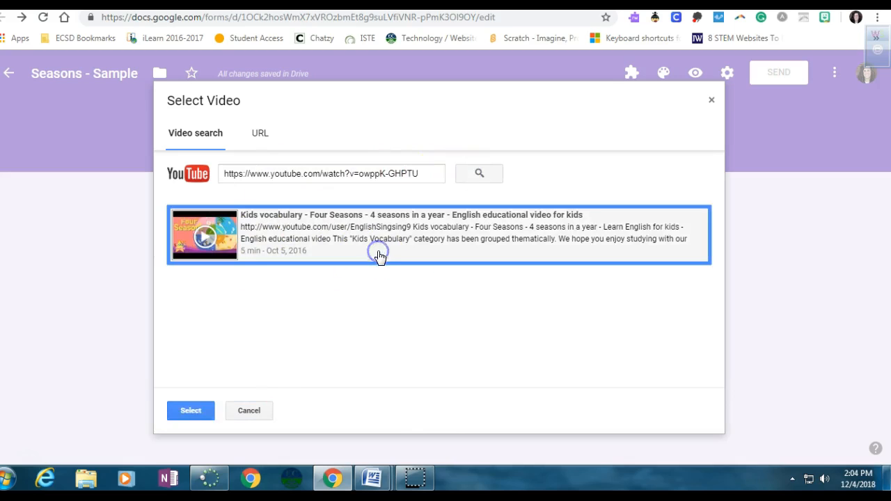
pyautogui.click(202, 412)
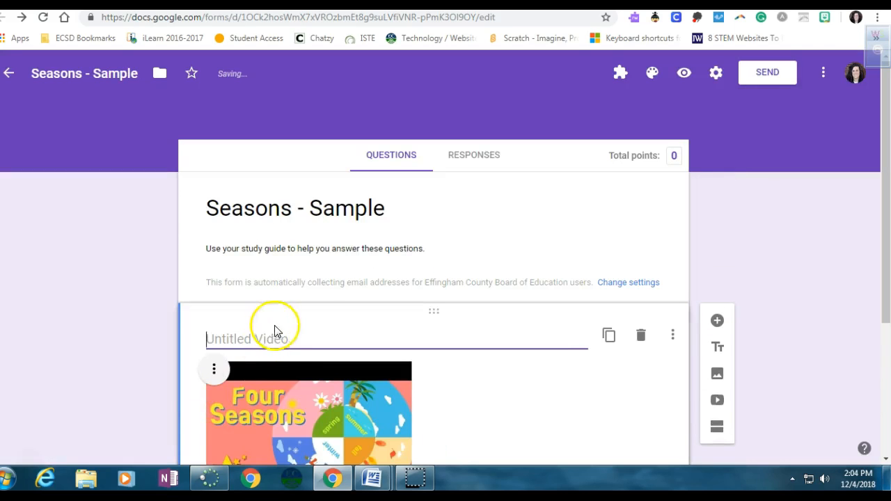
# Title the video "Watch this video and answer the questions below." and enter the question "What is the weather like in the spring?"
pyautogui.scroll(-1, 276, 356)
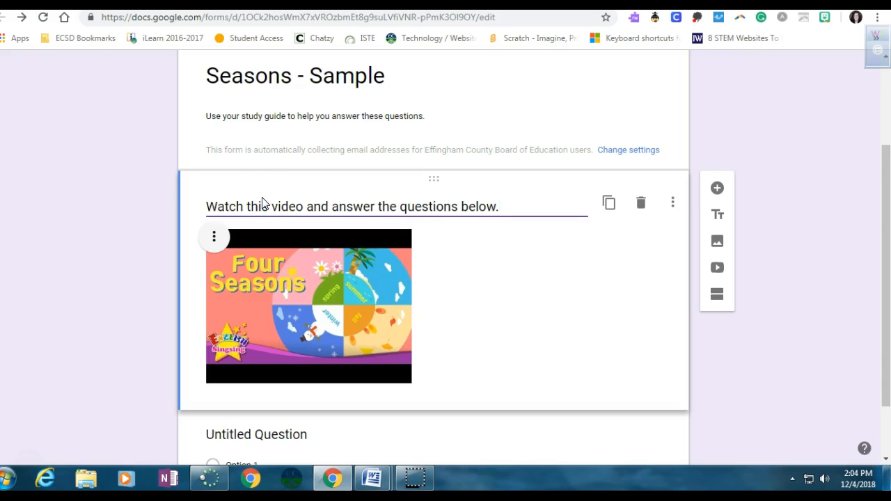
pyautogui.scroll(-1, 254, 203)
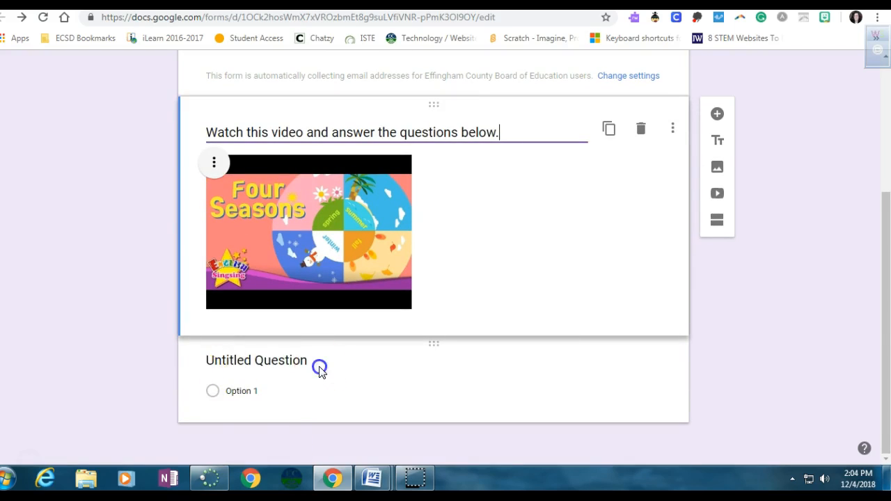
pyautogui.click(317, 366)
pyautogui.write('Wh')
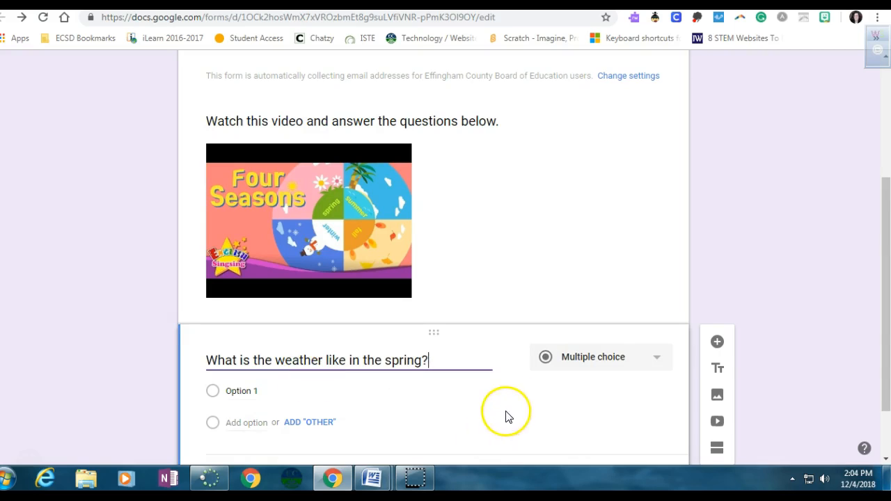
# Keep the spring question as multiple choice with the options "cold", "warm" and "hot", and make it required
pyautogui.scroll(-1, 518, 408)
pyautogui.click(643, 301)
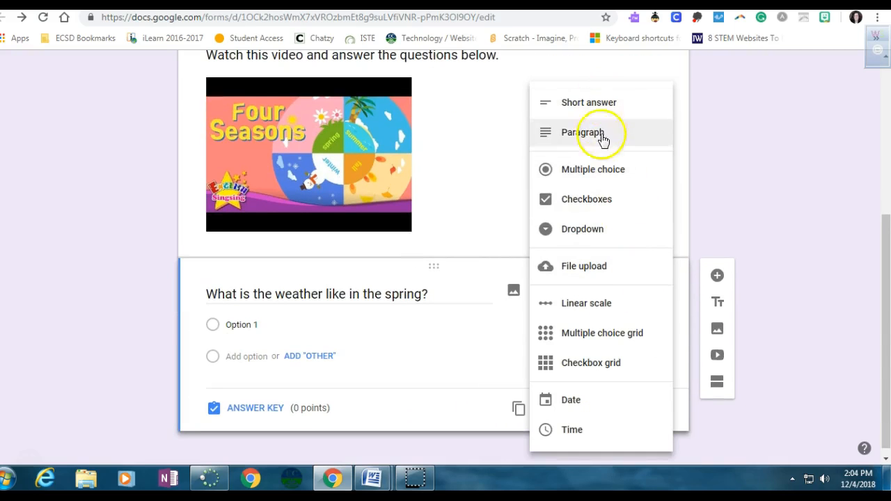
pyautogui.click(597, 171)
pyautogui.click(252, 325)
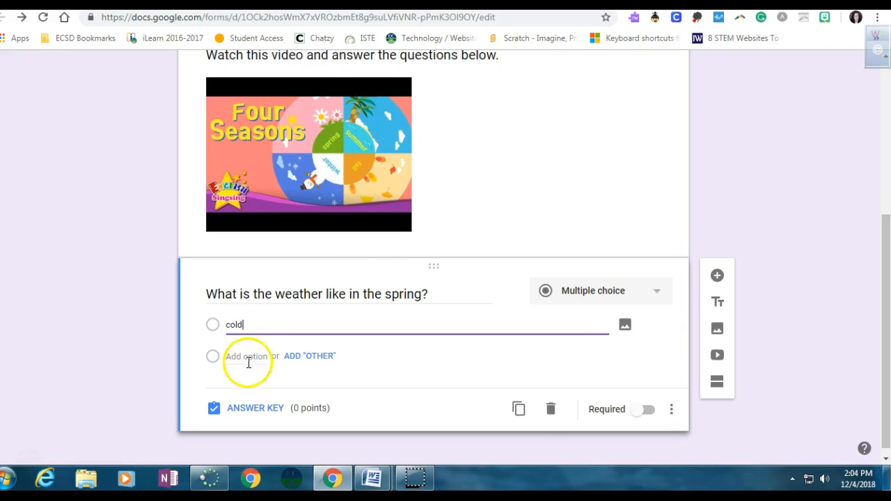
pyautogui.click(247, 356)
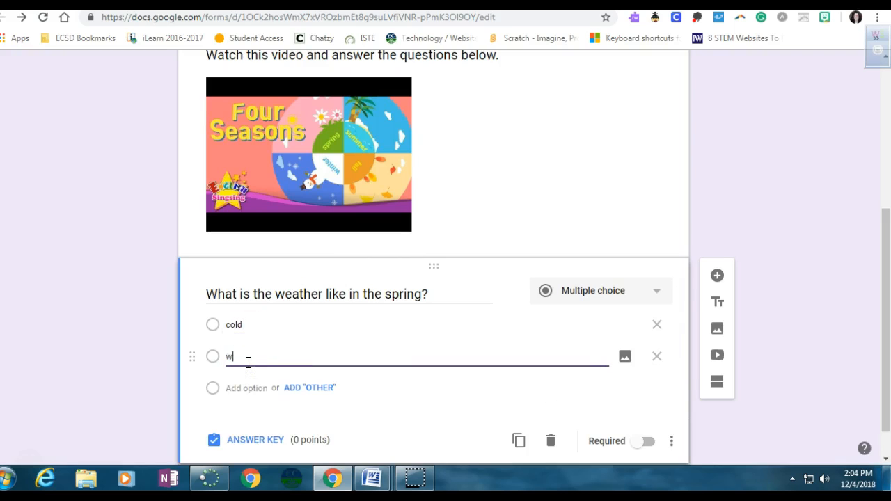
pyautogui.write('warm')
pyautogui.click(247, 388)
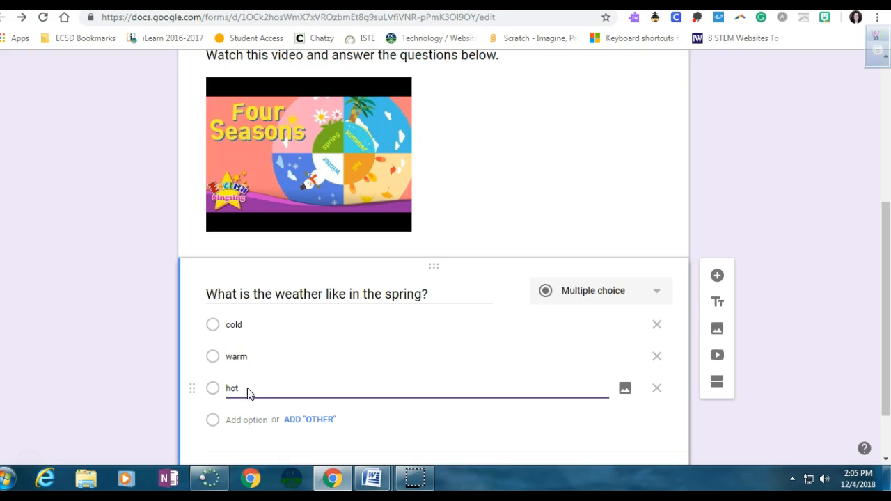
pyautogui.scroll(-1, 342, 358)
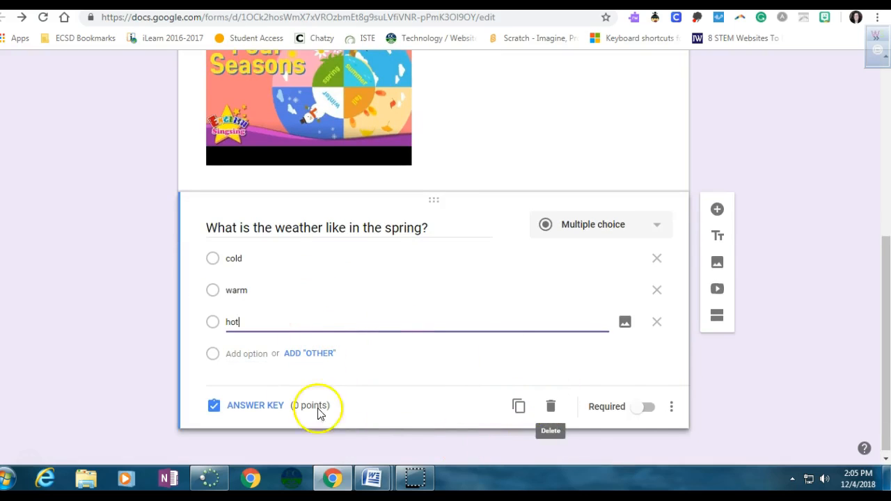
pyautogui.click(640, 411)
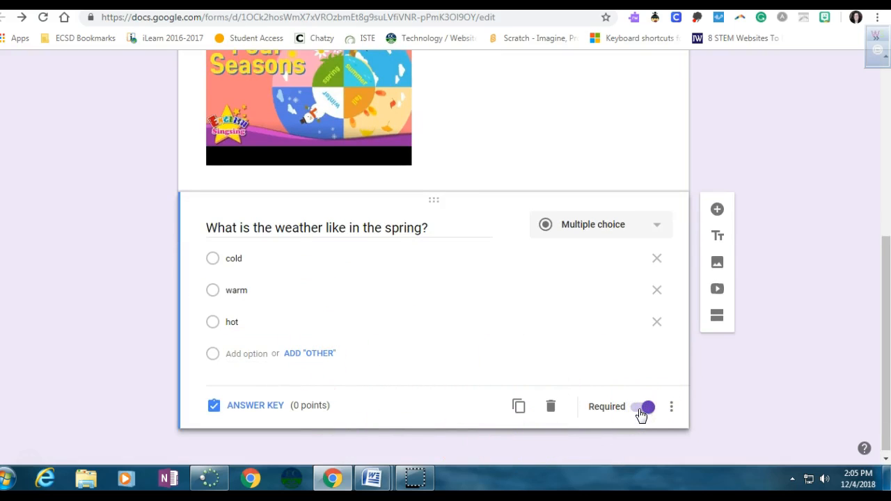
# Mark "warm" as the correct answer in the spring question's answer key and set its value to 10 points
pyautogui.click(243, 411)
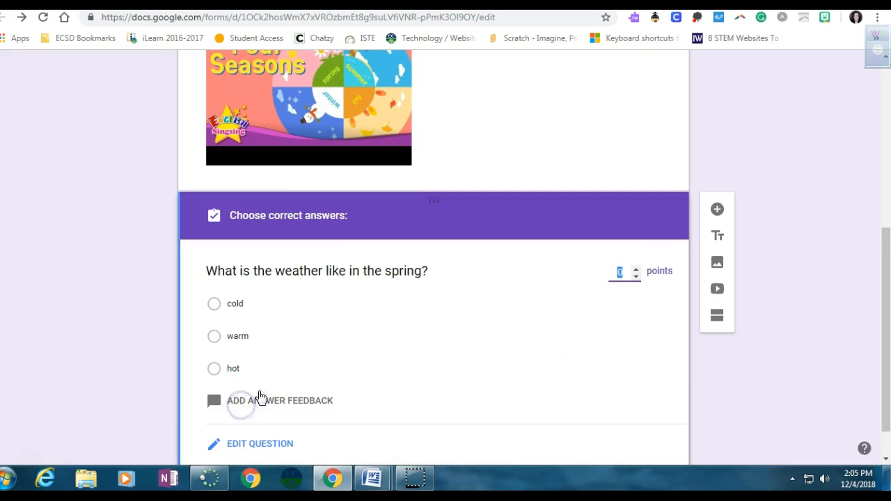
pyautogui.click(216, 337)
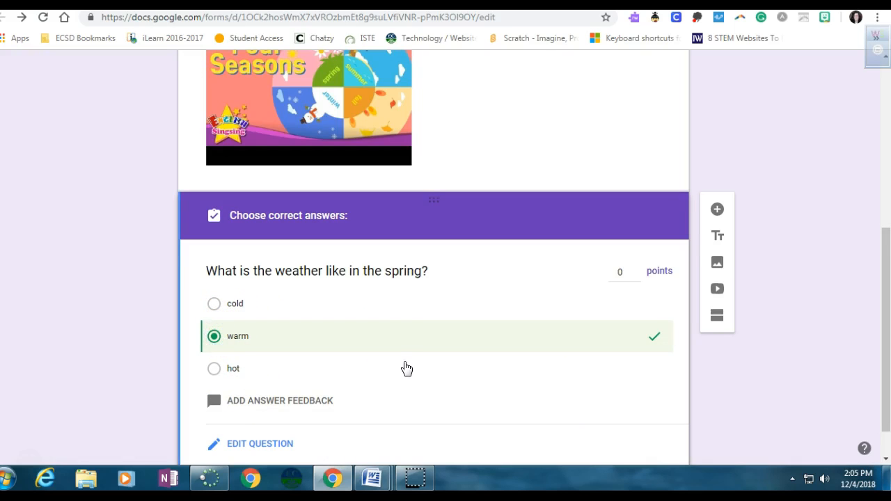
pyautogui.click(624, 274)
pyautogui.click(593, 290)
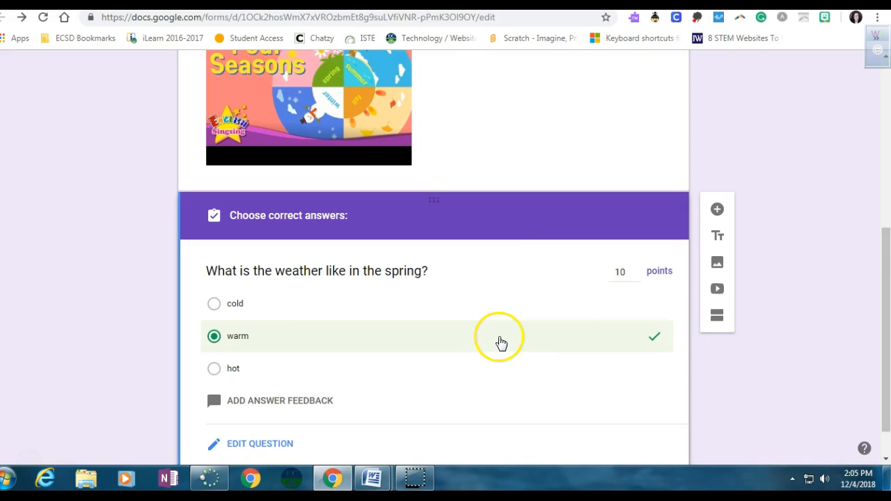
# Return from the answer key to editing and reword the question as "What is the weather like in the summer?"
pyautogui.scroll(-1, 499, 342)
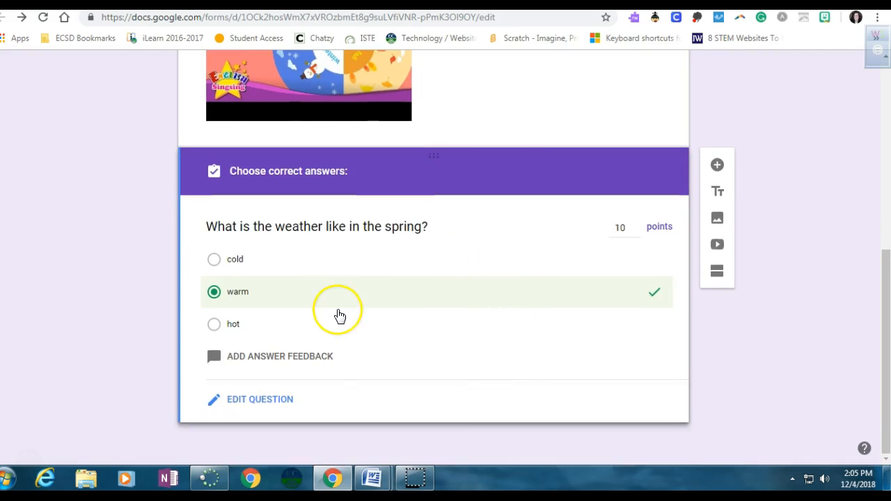
pyautogui.scroll(1, 339, 316)
pyautogui.scroll(1, 340, 316)
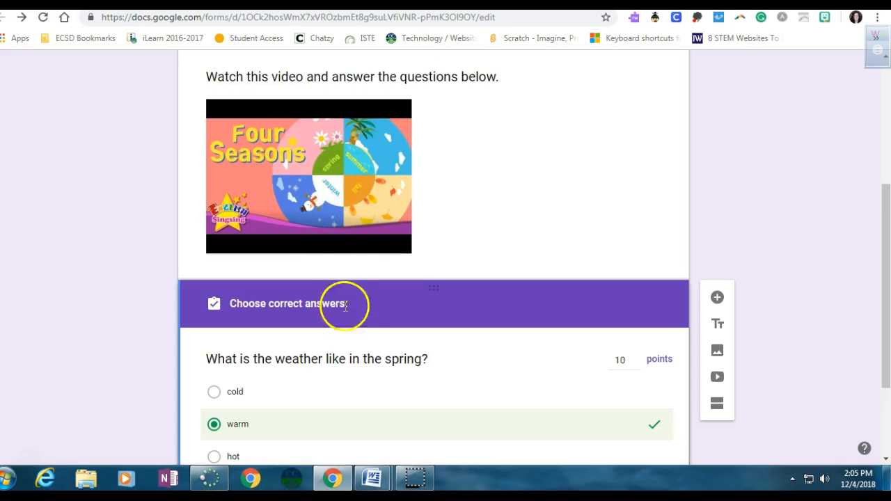
pyautogui.scroll(-1, 395, 359)
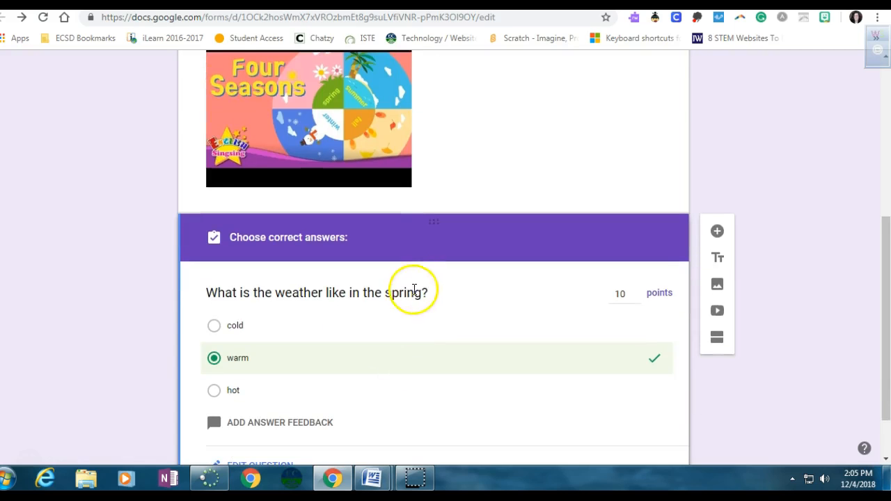
pyautogui.scroll(-1, 529, 334)
pyautogui.click(293, 408)
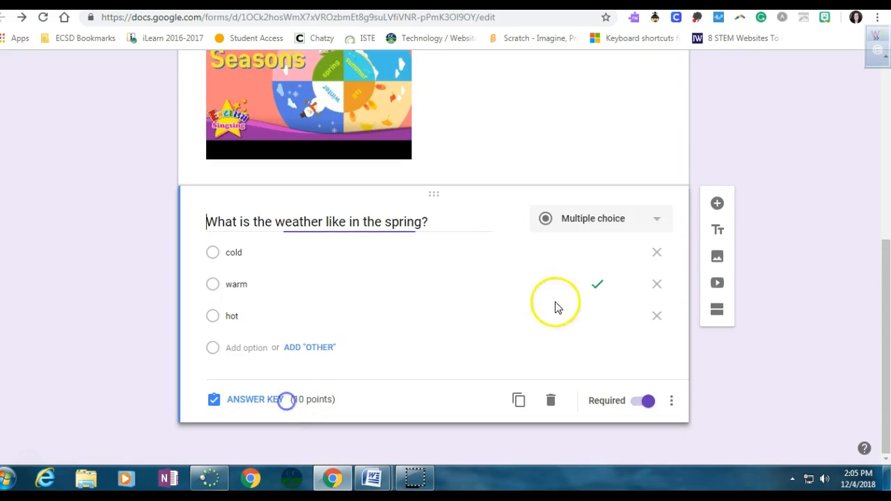
pyautogui.click(422, 221)
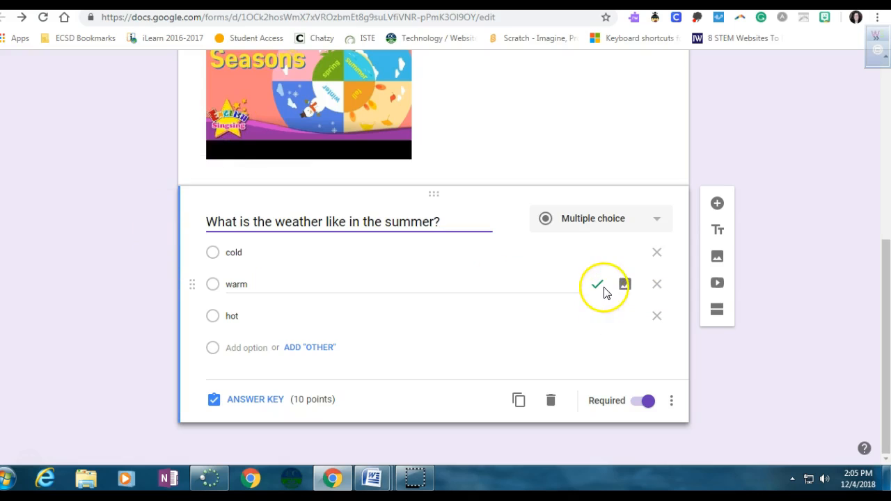
# Make "hot" the only correct answer to the summer question, and add a new blank question below it
pyautogui.click(277, 402)
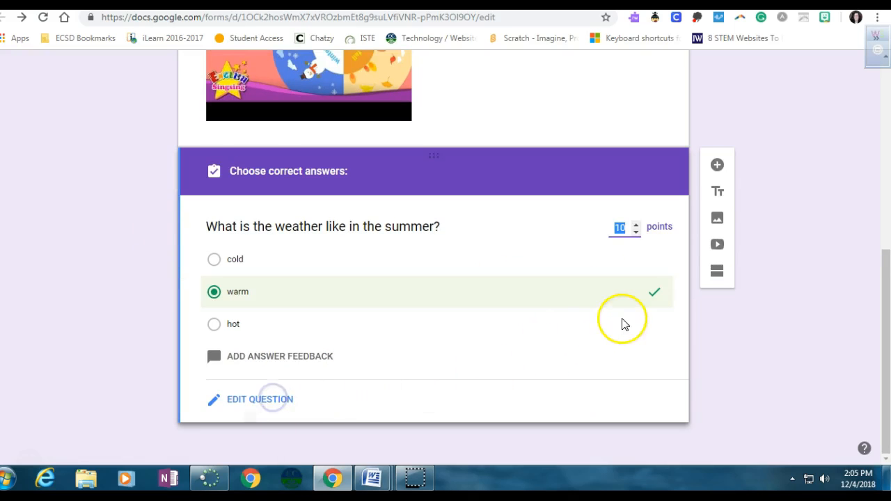
pyautogui.click(267, 327)
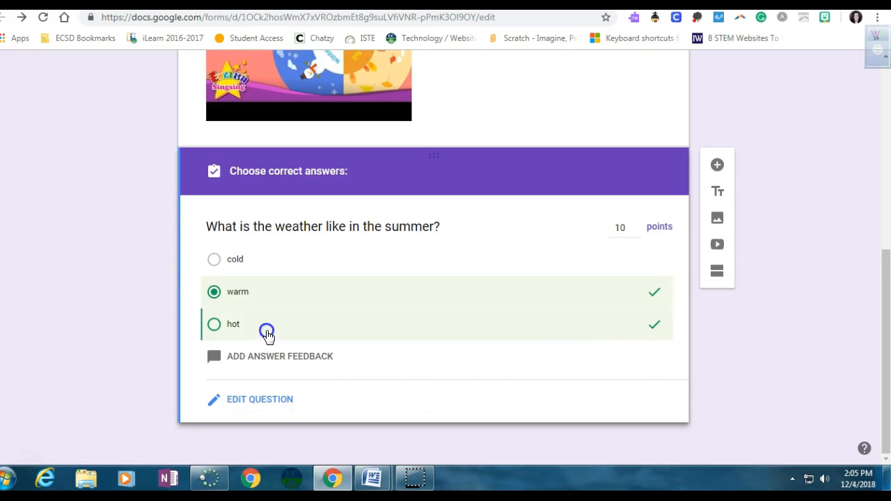
pyautogui.click(216, 293)
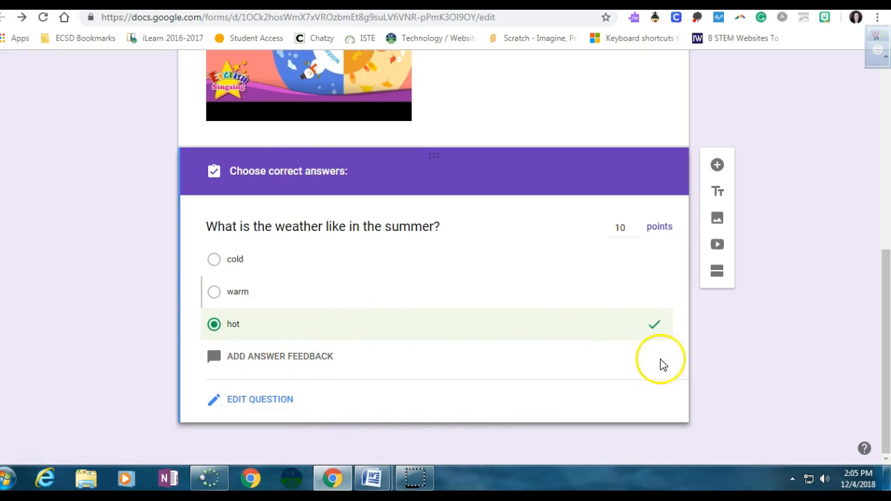
pyautogui.click(716, 166)
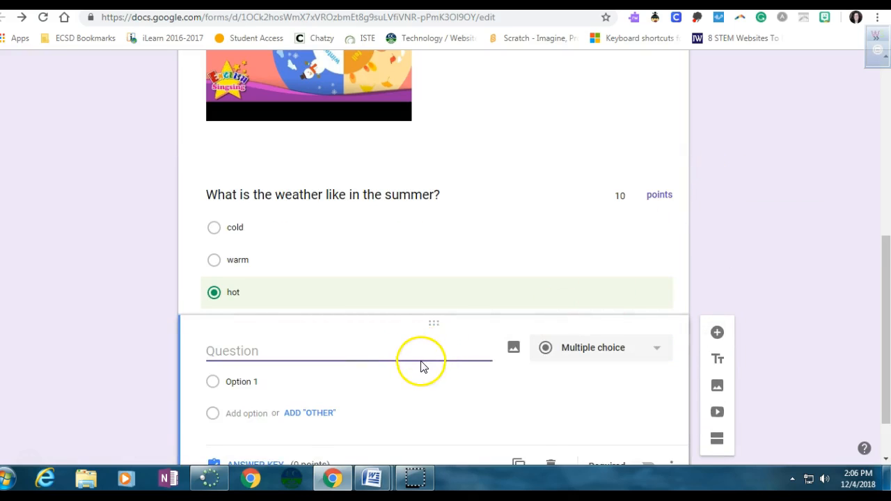
pyautogui.scroll(-1, 422, 365)
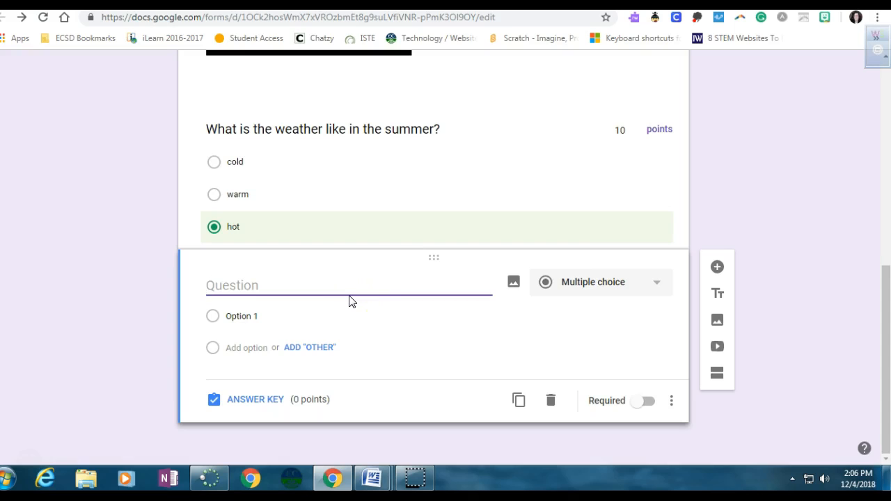
# Insert the snowy park image with autumn trees from a "snowy day" image search, titled "Snowy Day - Use this picture to answer the question below."
pyautogui.click(718, 321)
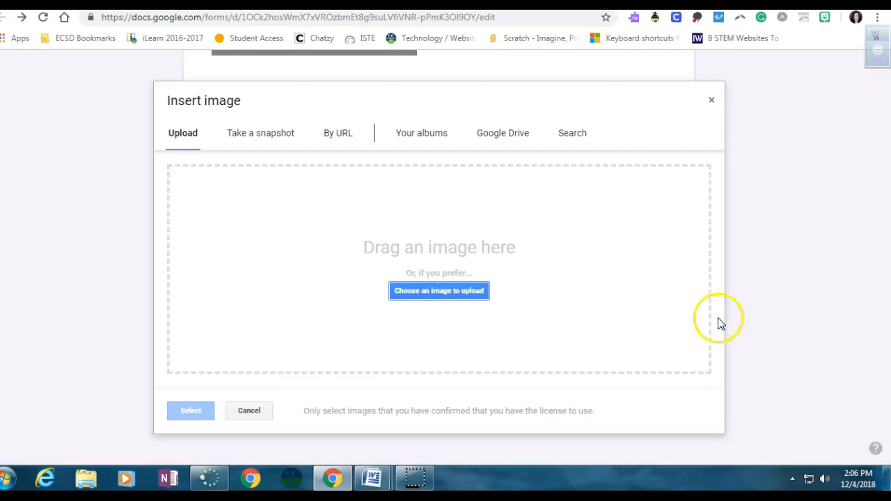
pyautogui.click(561, 135)
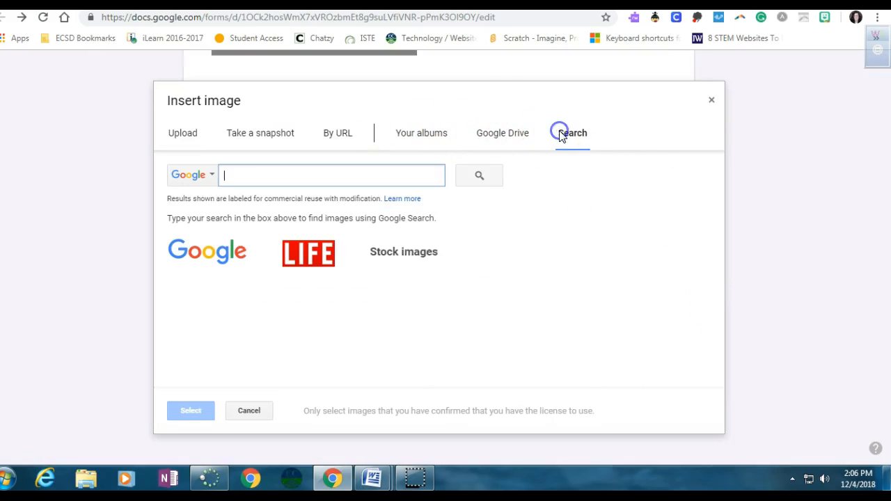
pyautogui.write('sno')
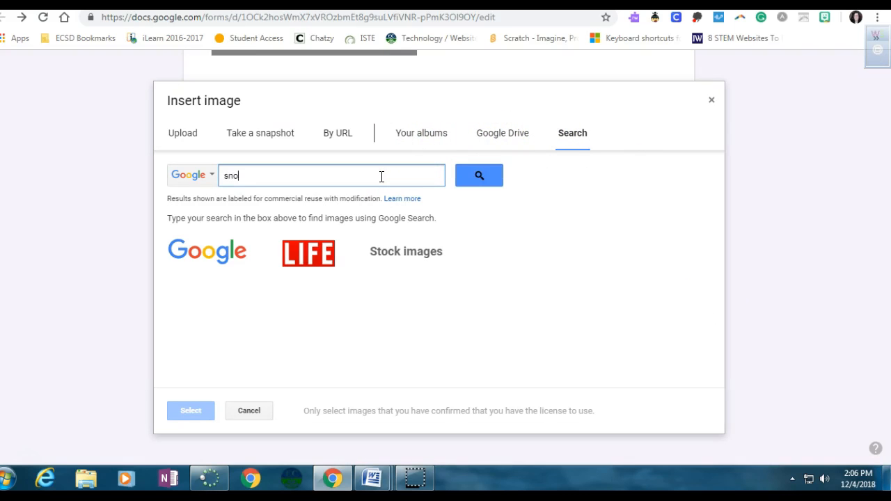
pyautogui.write('wy day')
pyautogui.press('Return')
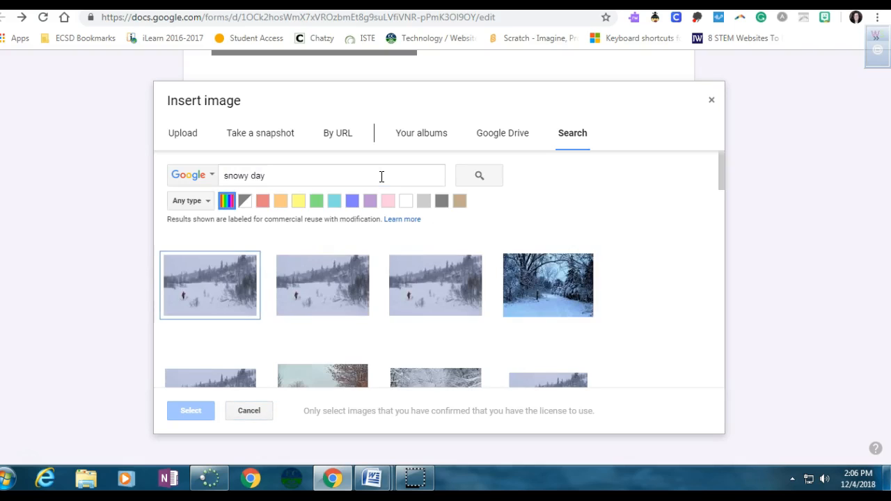
pyautogui.scroll(-2, 348, 341)
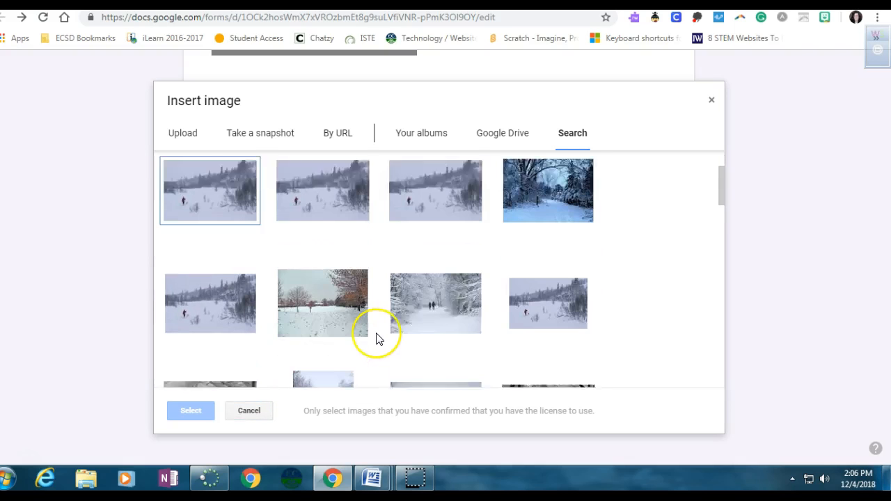
pyautogui.click(342, 281)
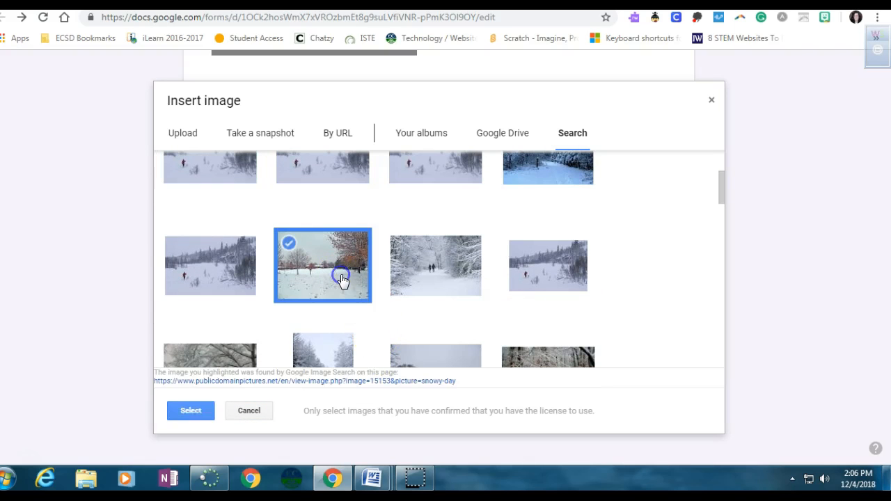
pyautogui.click(207, 411)
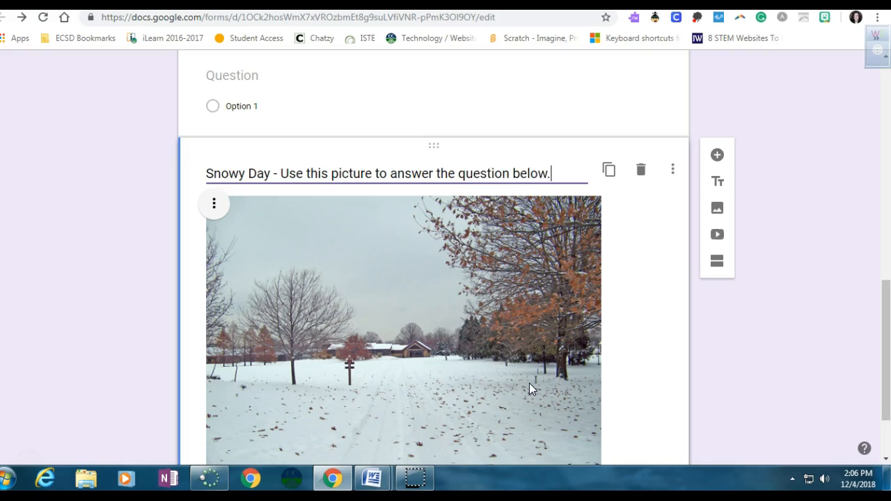
# Reword the video's title as "Watch this video and answer the question below."
pyautogui.scroll(6, 528, 383)
pyautogui.click(517, 382)
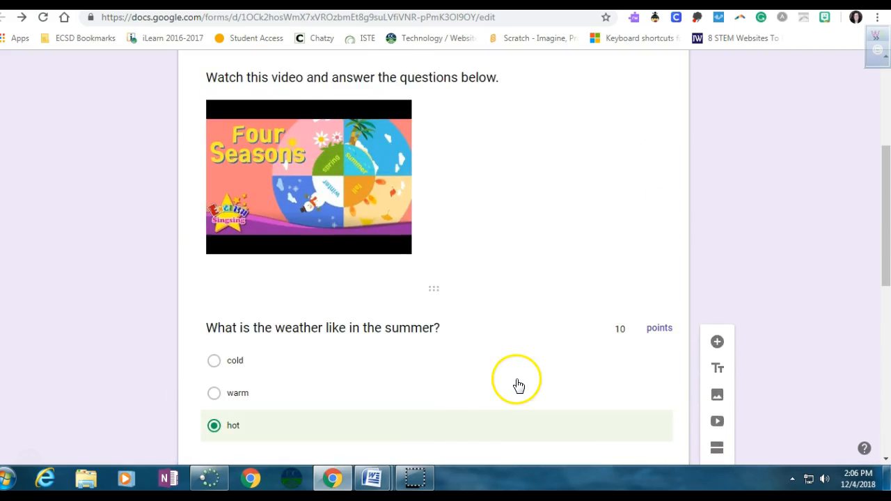
pyautogui.scroll(2, 518, 385)
pyautogui.click(462, 143)
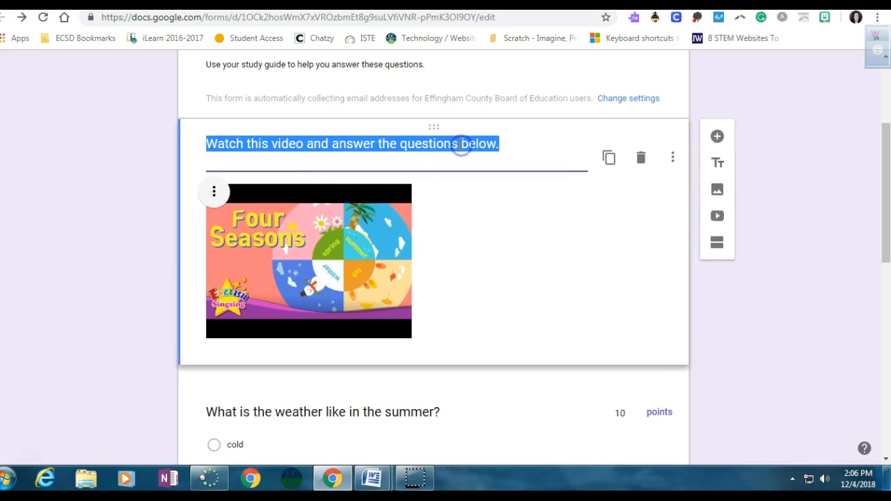
pyautogui.click(457, 145)
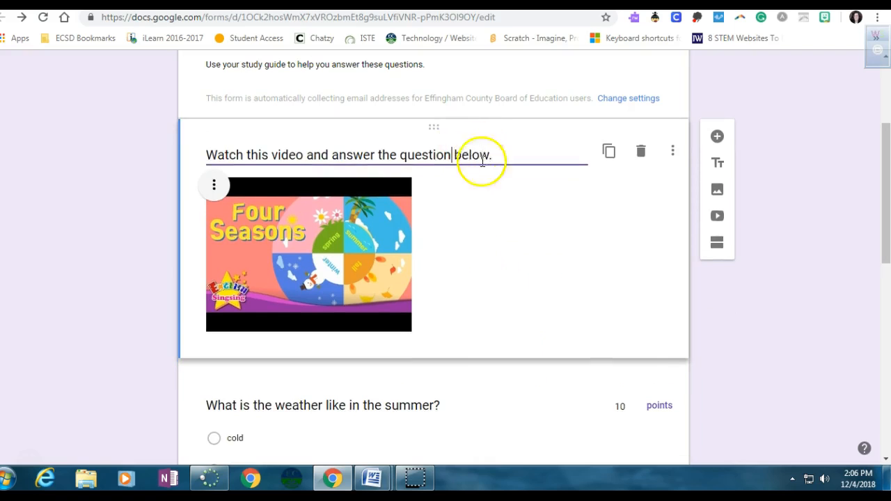
# Center-align the Four Seasons video in its section
pyautogui.scroll(-8, 483, 160)
pyautogui.click(491, 215)
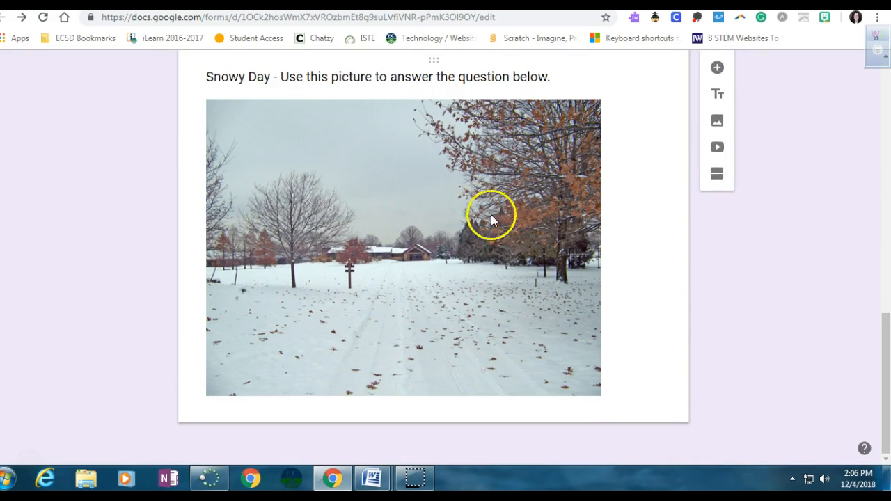
pyautogui.scroll(8, 638, 206)
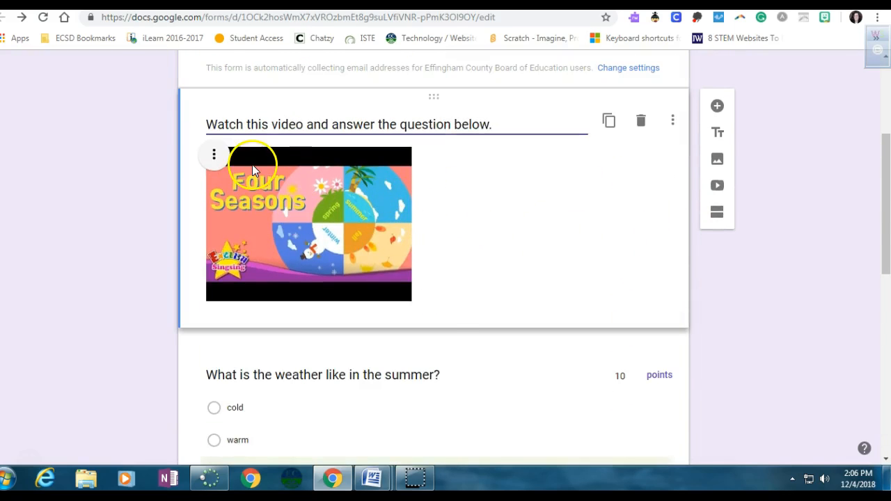
pyautogui.click(214, 155)
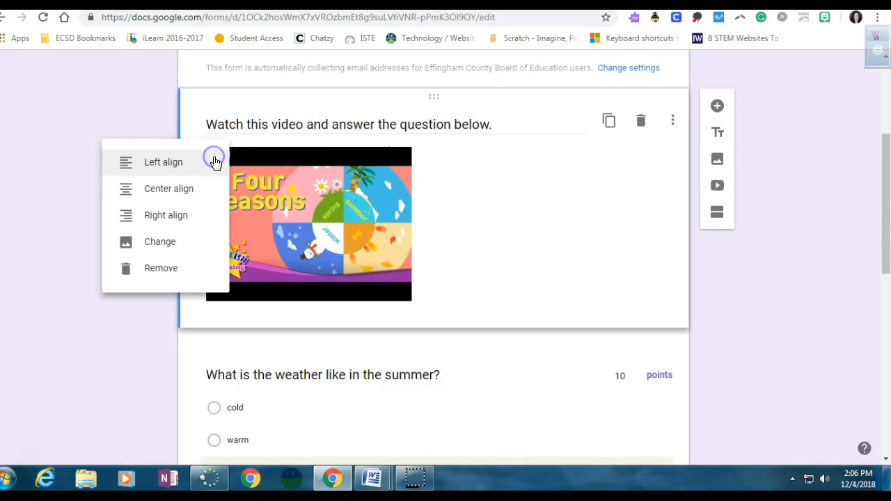
pyautogui.click(174, 189)
# Center-align the Snowy Day picture in its section
pyautogui.scroll(-6, 491, 272)
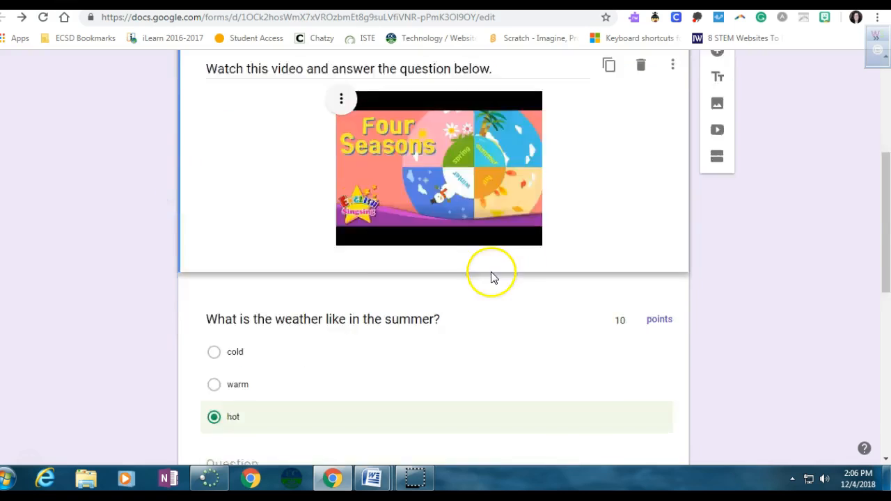
pyautogui.click(213, 179)
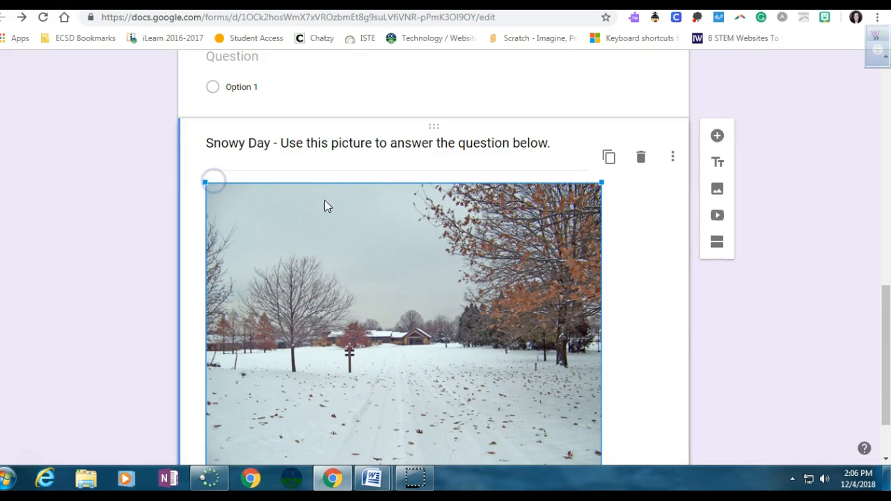
pyautogui.scroll(-1, 643, 231)
pyautogui.click(214, 114)
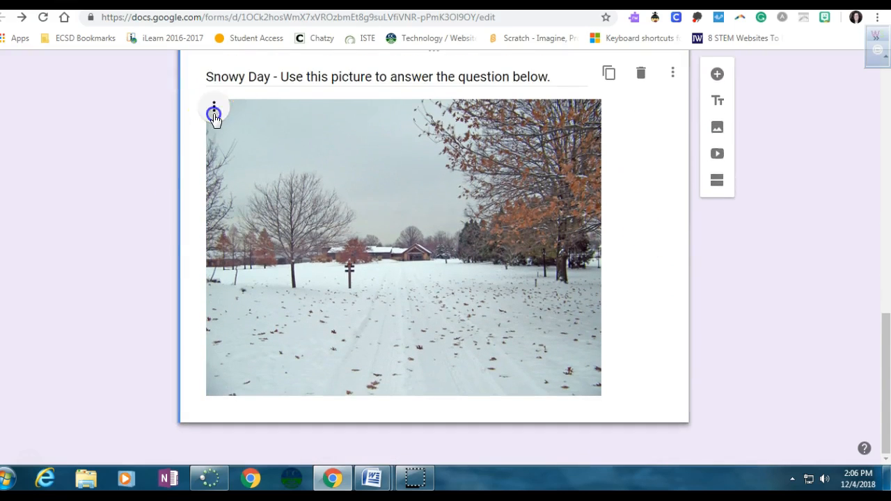
pyautogui.click(174, 143)
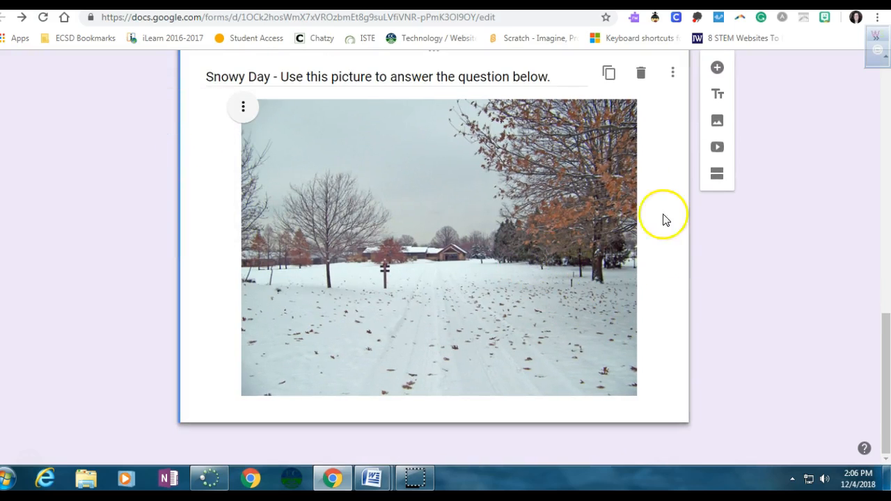
# Add a multiple-choice question below the picture reading "What season do you think it is in the "Snowy Day" picture above?"
pyautogui.click(714, 70)
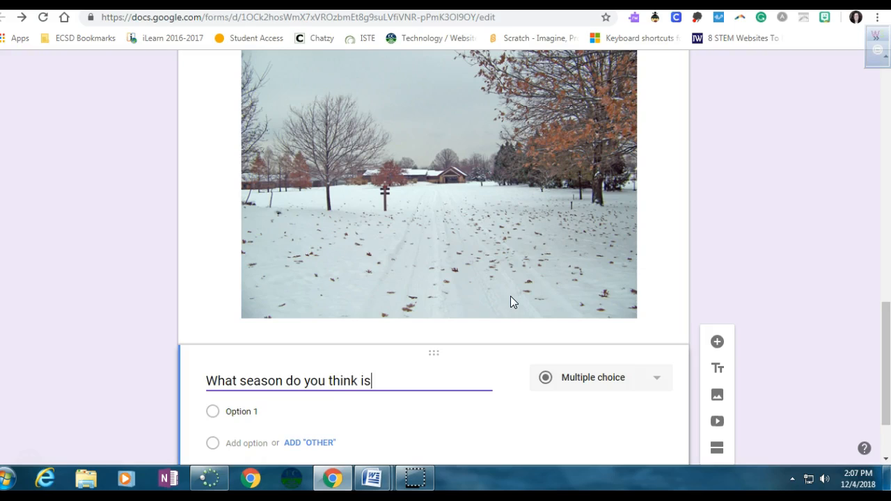
pyautogui.write('in the ')
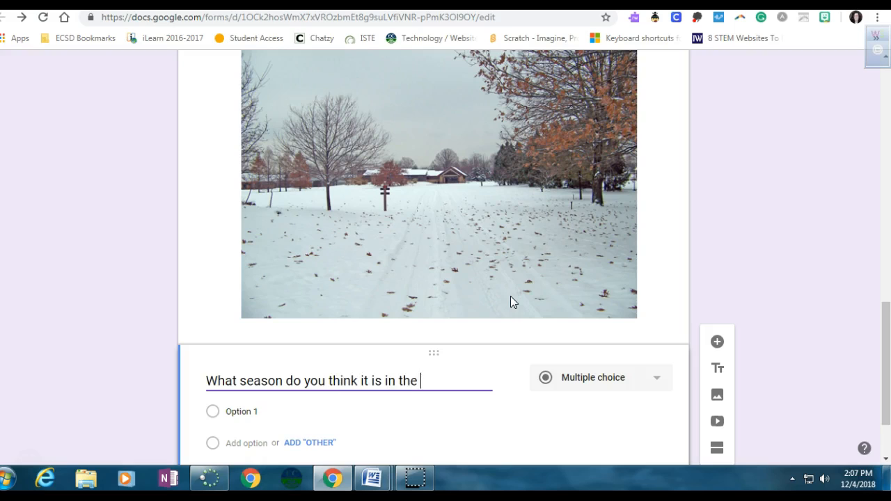
pyautogui.write('"Snowy Da')
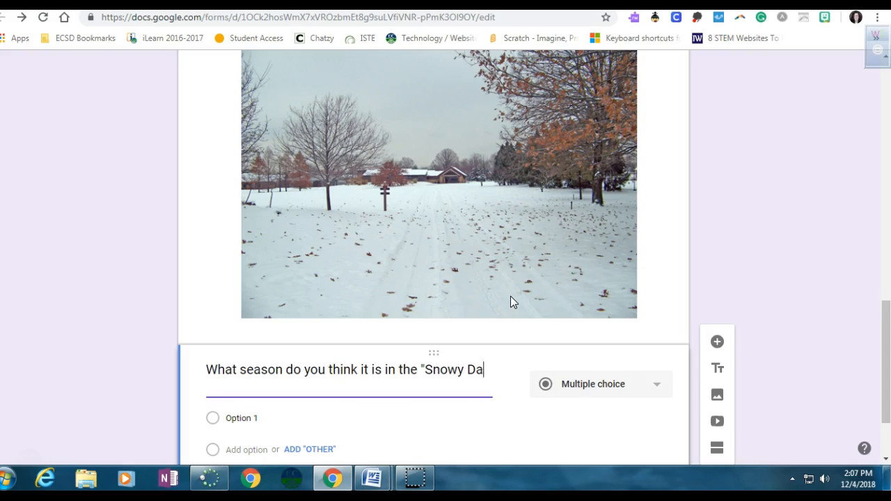
pyautogui.write('y" picture abov')
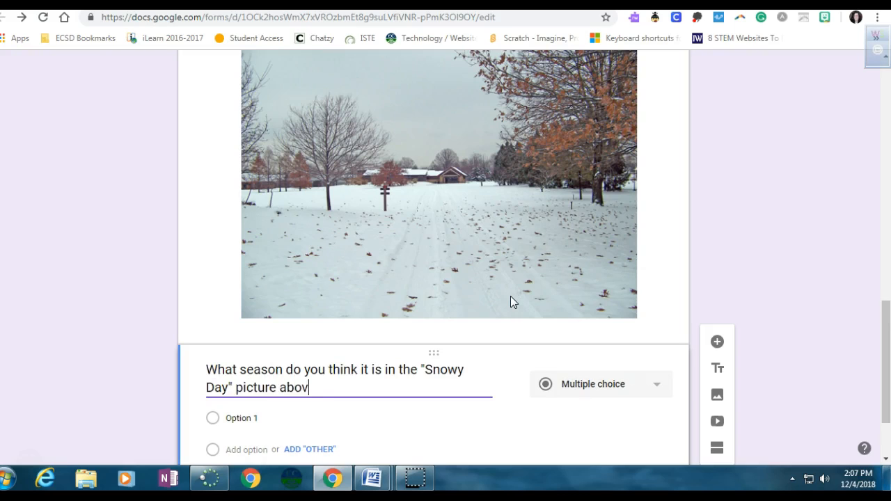
pyautogui.scroll(-2, 510, 301)
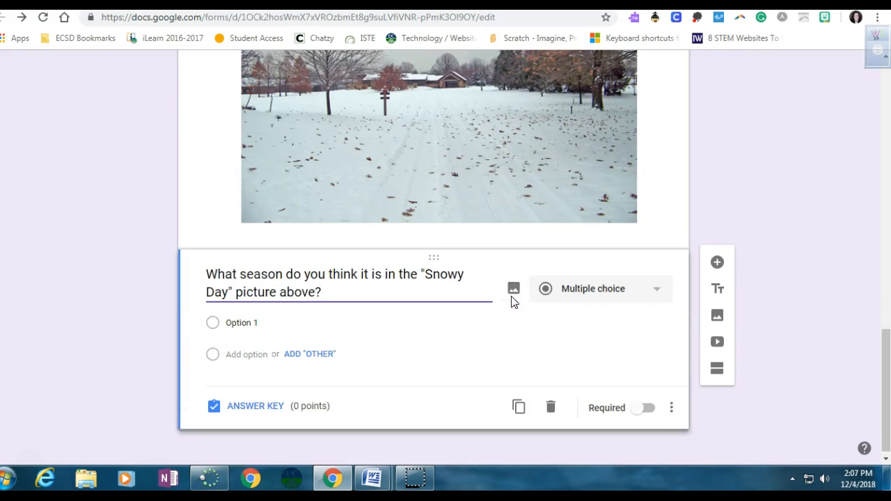
# Give the Snowy Day question the options "winter", "summer" and "spring"
pyautogui.click(262, 317)
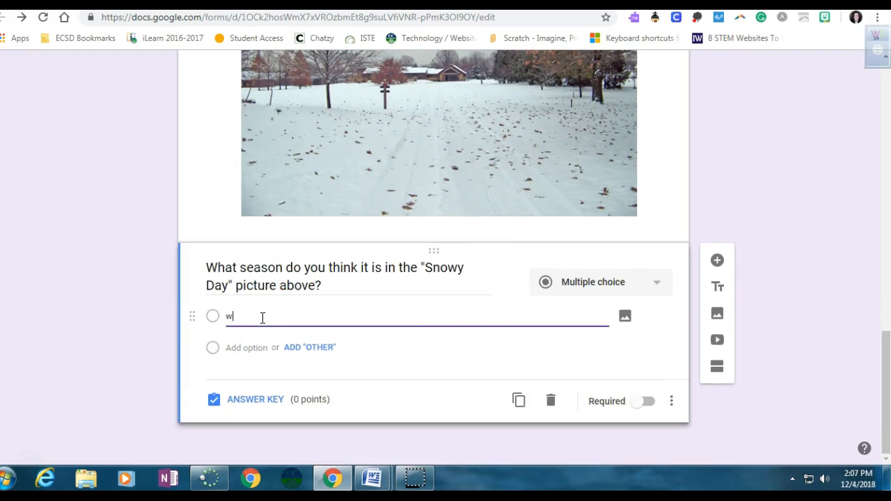
pyautogui.click(248, 348)
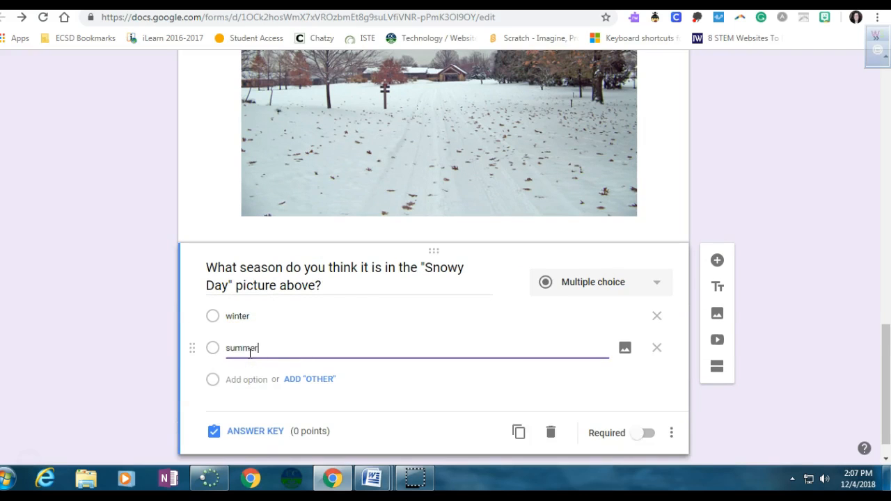
pyautogui.click(246, 371)
pyautogui.write('sprin')
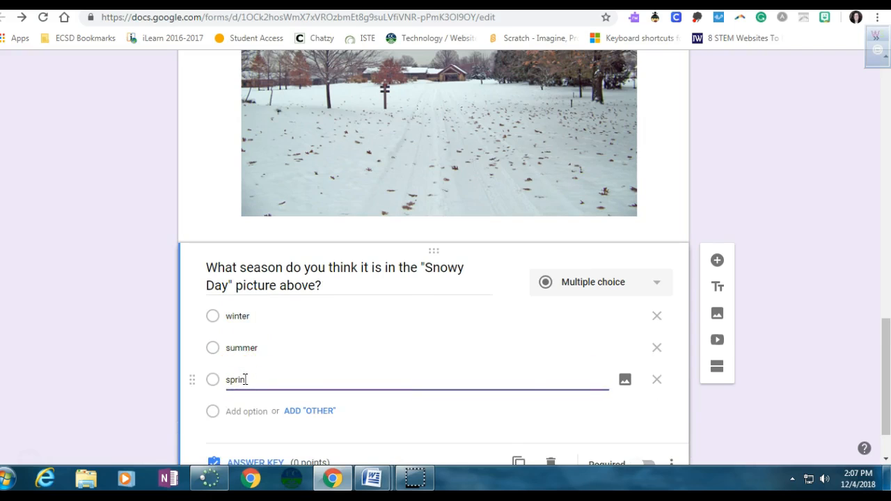
# In the Snowy Day question's answer key, set its value to 10 points and mark "winter" as correct
pyautogui.scroll(-1, 335, 384)
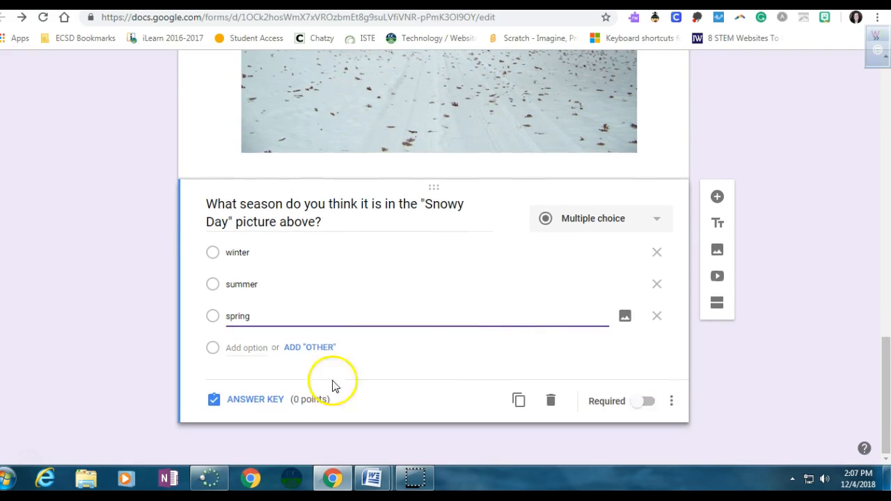
pyautogui.click(267, 398)
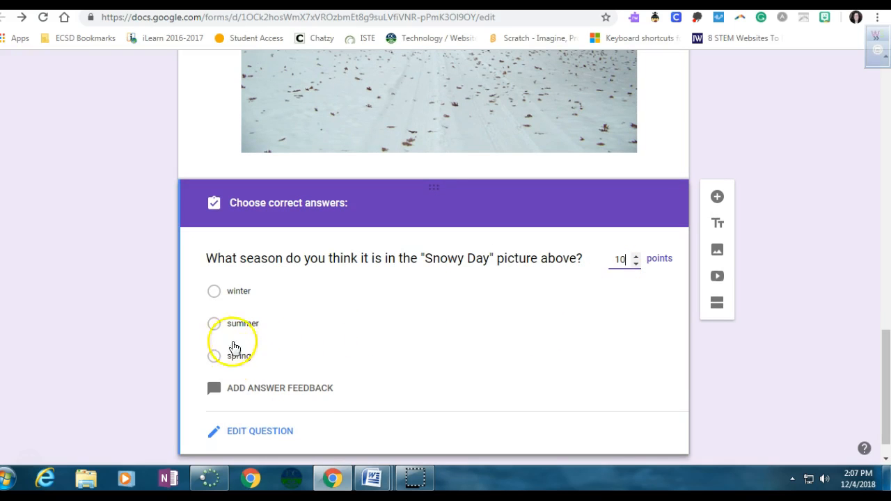
pyautogui.click(232, 293)
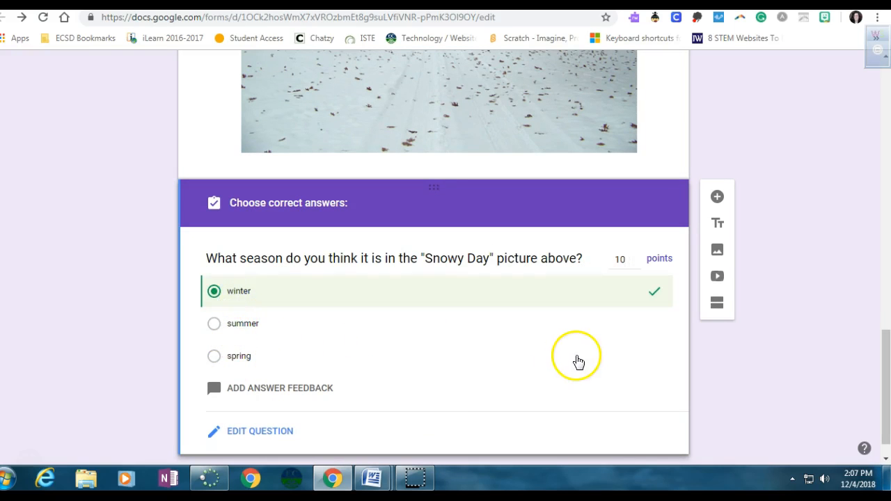
# Preview the quiz as respondents see it and examine the embedded video and the summer question
pyautogui.scroll(8, 582, 364)
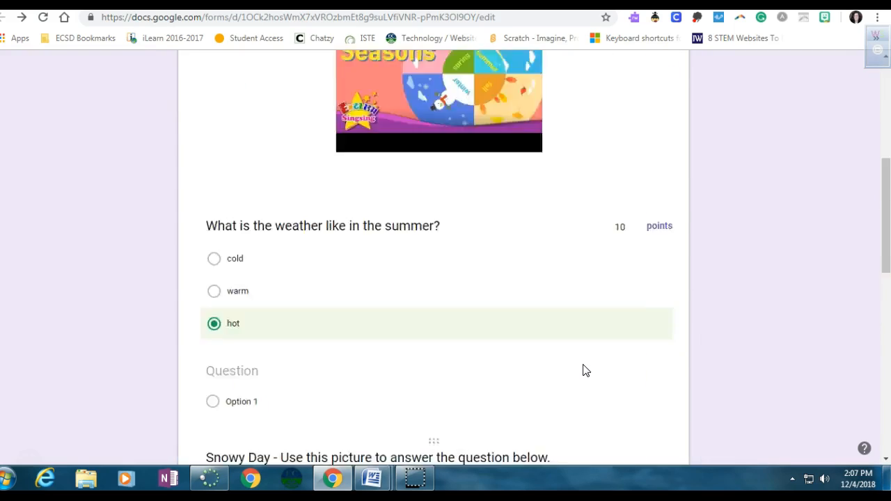
pyautogui.scroll(5, 583, 371)
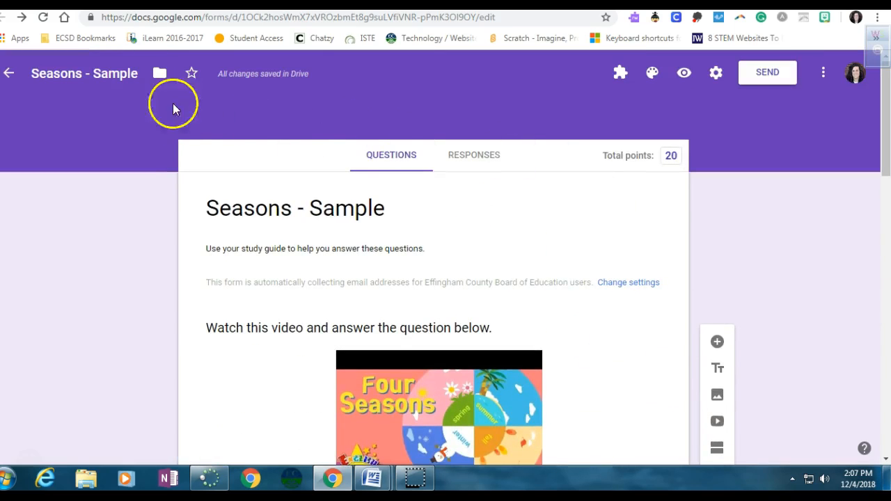
pyautogui.click(684, 75)
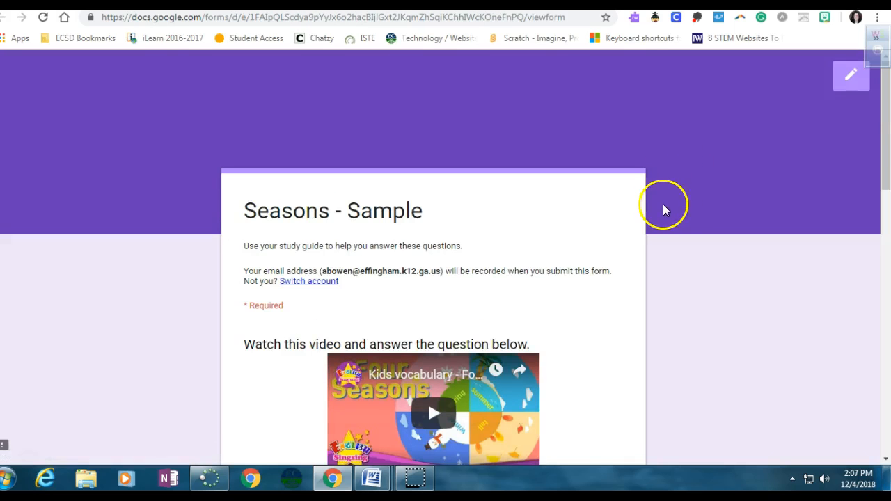
pyautogui.scroll(-2, 662, 205)
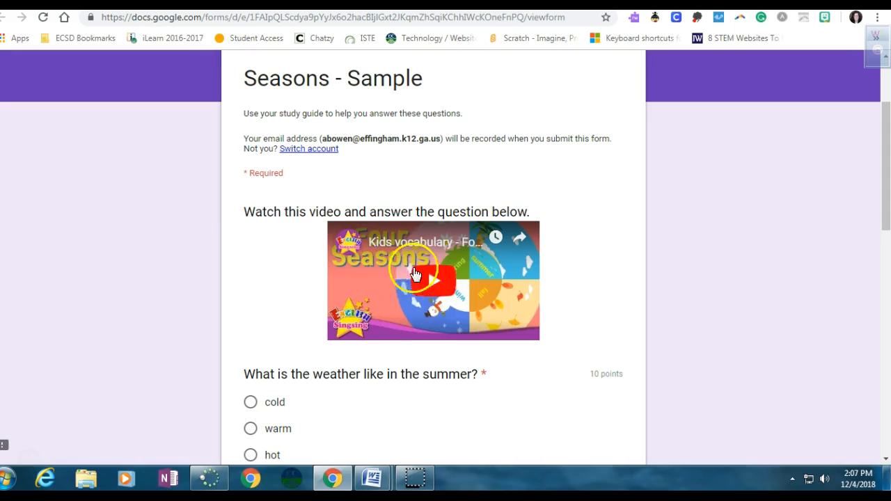
# Switch to the video's YouTube page to check its approval option for the school domain, and return to the quiz preview
pyautogui.click(149, 3)
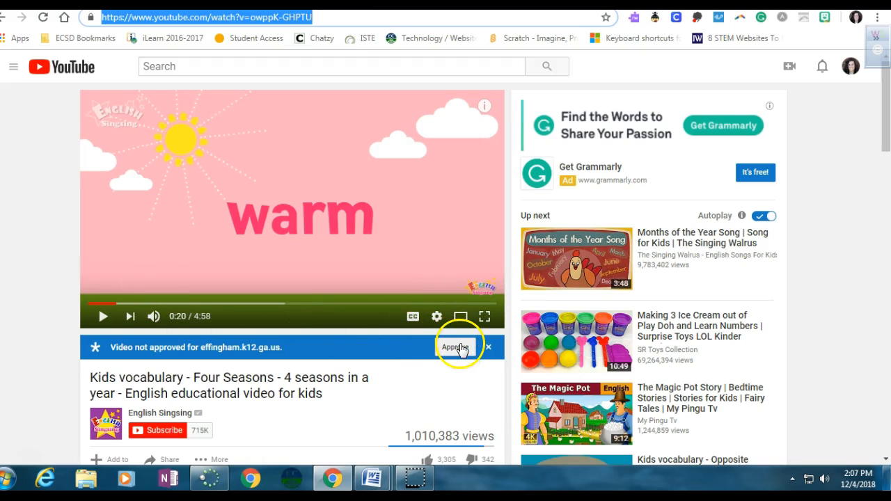
pyautogui.click(527, 4)
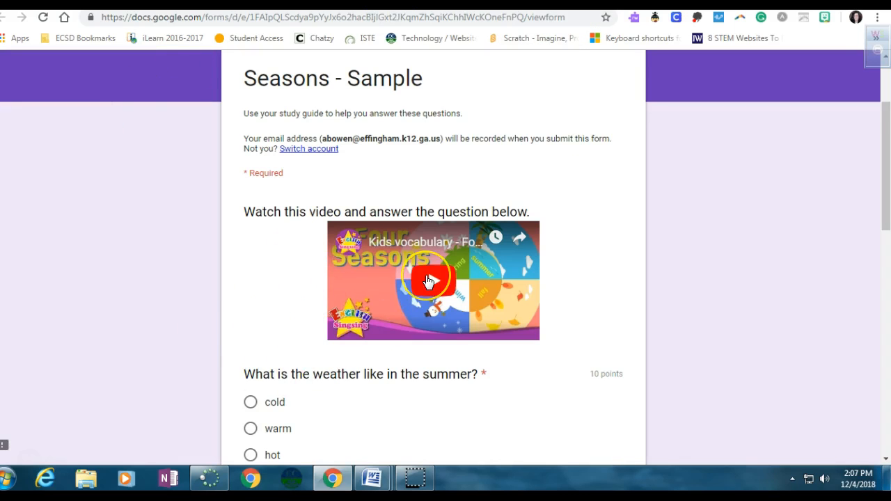
pyautogui.scroll(-1, 427, 281)
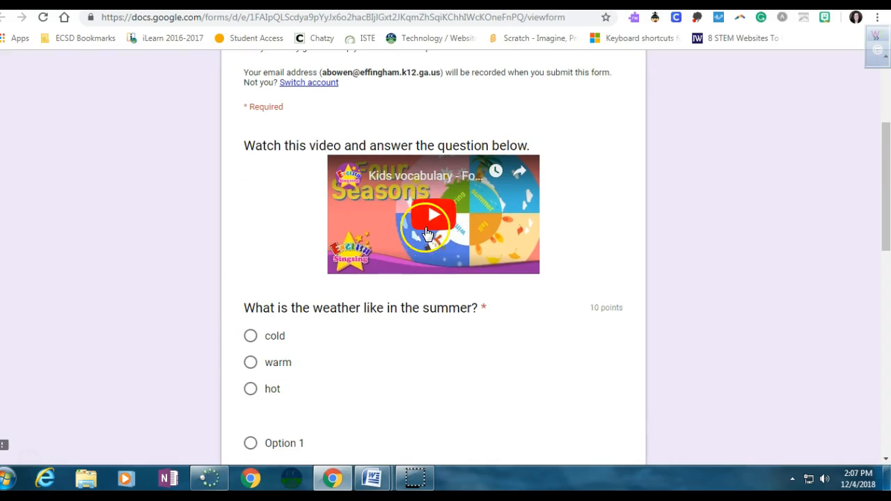
# Return from the quiz preview to the form editor and delete the blank "Option 1" question between the summer question and the Snowy Day picture
pyautogui.scroll(-1, 284, 390)
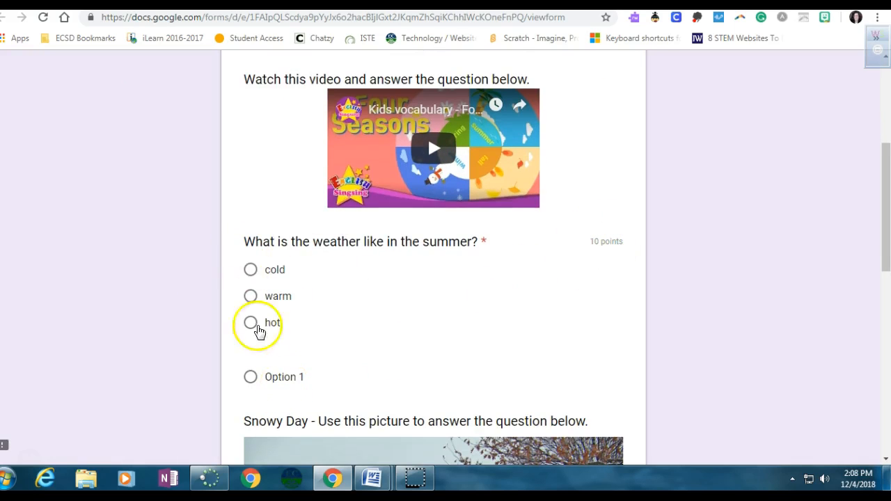
pyautogui.scroll(-7, 273, 355)
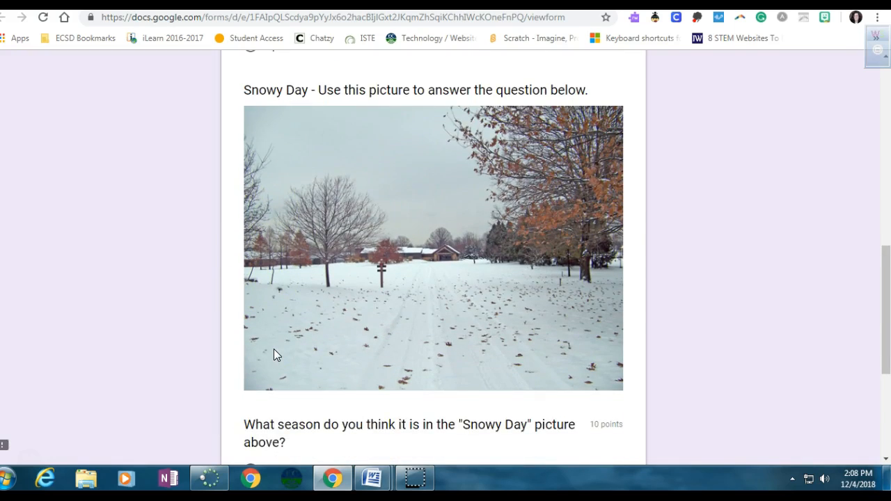
pyautogui.scroll(-1, 274, 355)
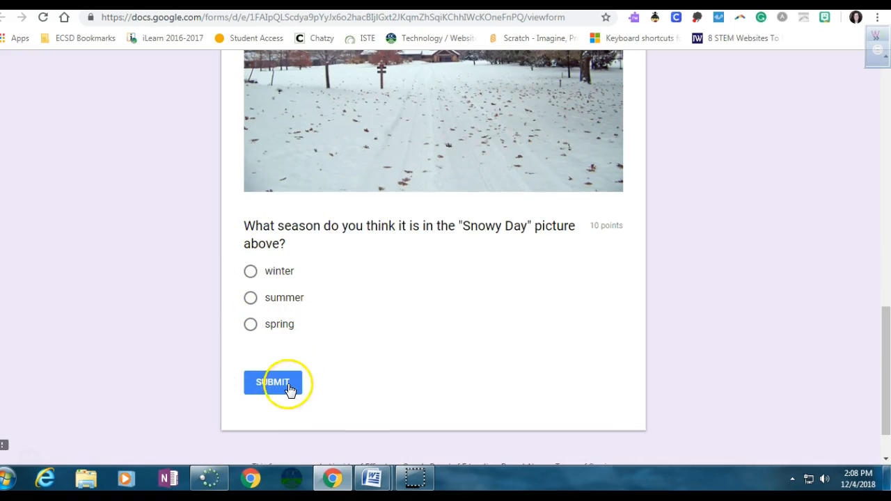
pyautogui.scroll(7, 374, 233)
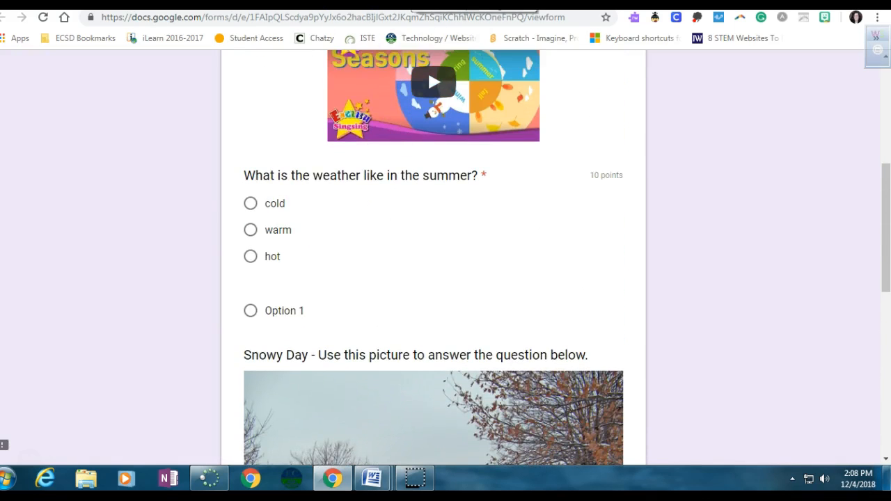
pyautogui.click(411, 4)
pyautogui.scroll(-6, 408, 224)
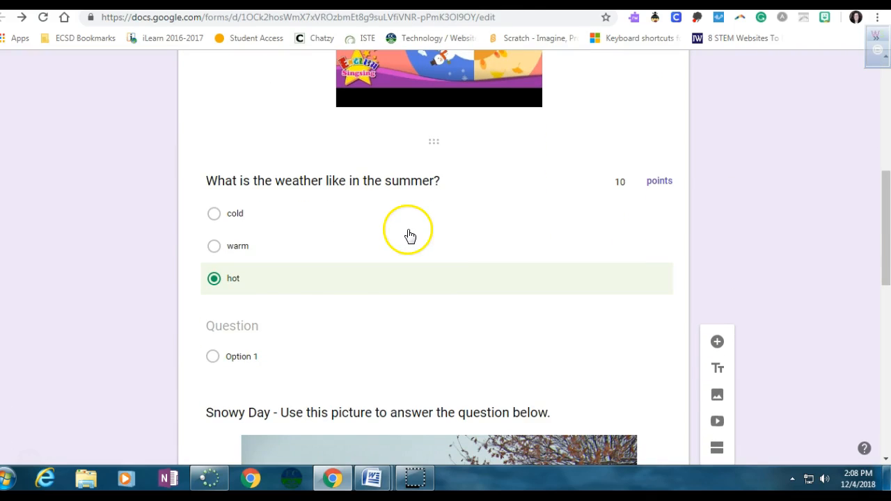
pyautogui.click(467, 341)
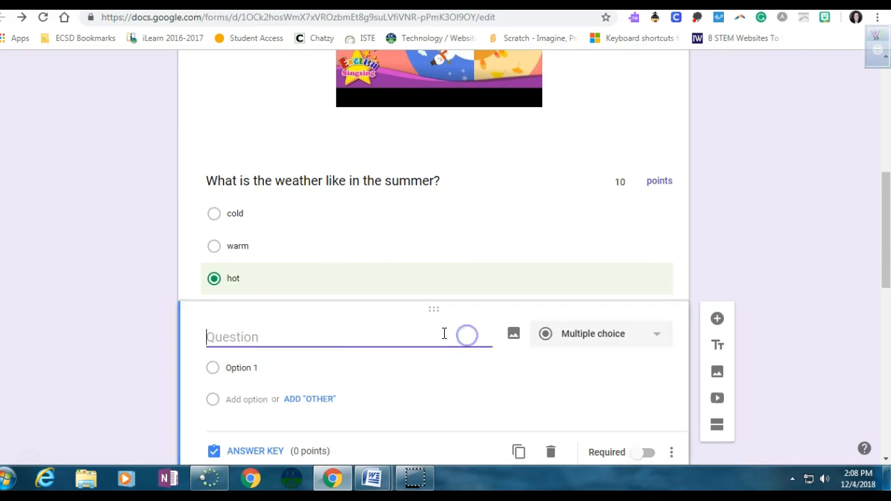
pyautogui.scroll(-2, 563, 400)
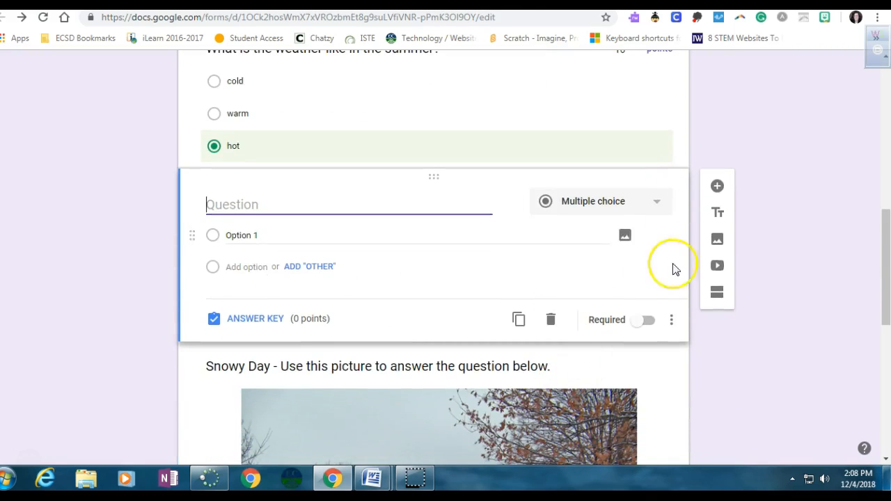
pyautogui.click(551, 319)
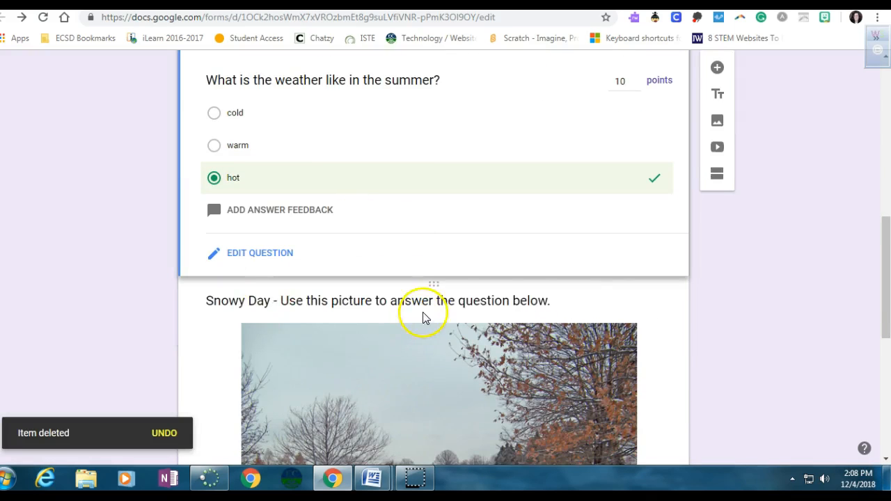
# Review the edited form from its title through the Snowy Day question
pyautogui.scroll(5, 620, 305)
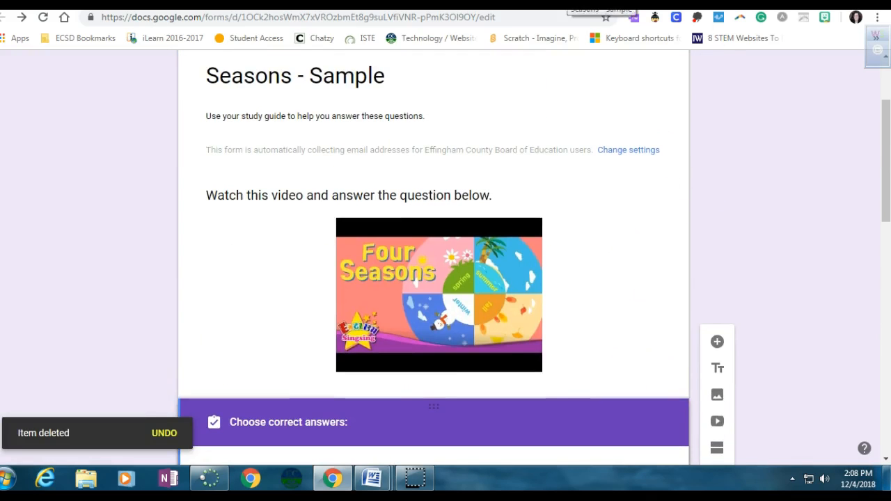
pyautogui.scroll(-8, 535, 204)
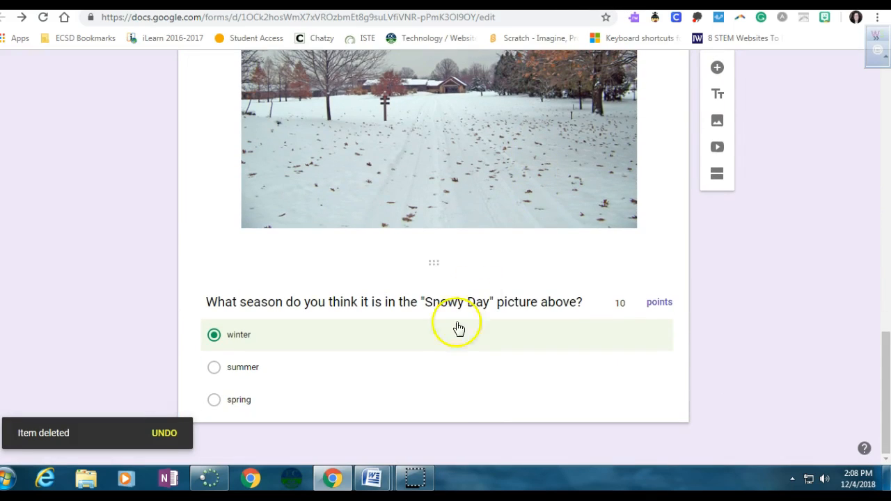
pyautogui.scroll(8, 504, 354)
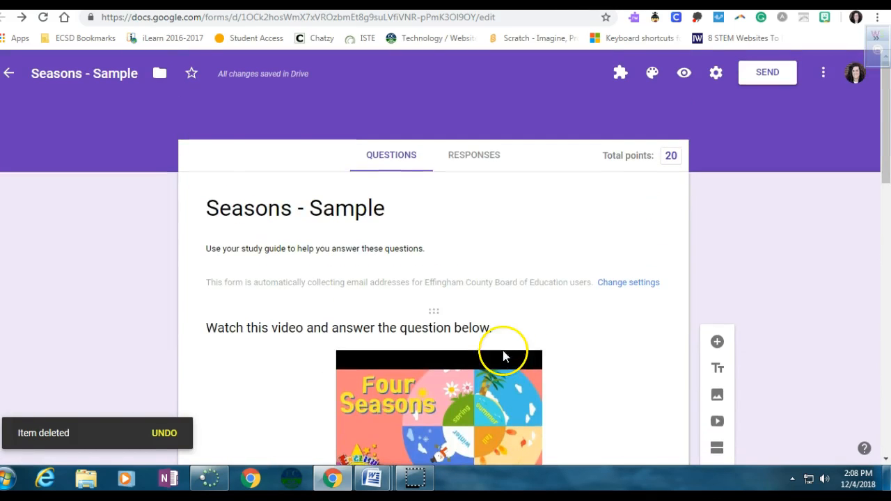
pyautogui.scroll(-5, 758, 168)
pyautogui.scroll(2, 761, 175)
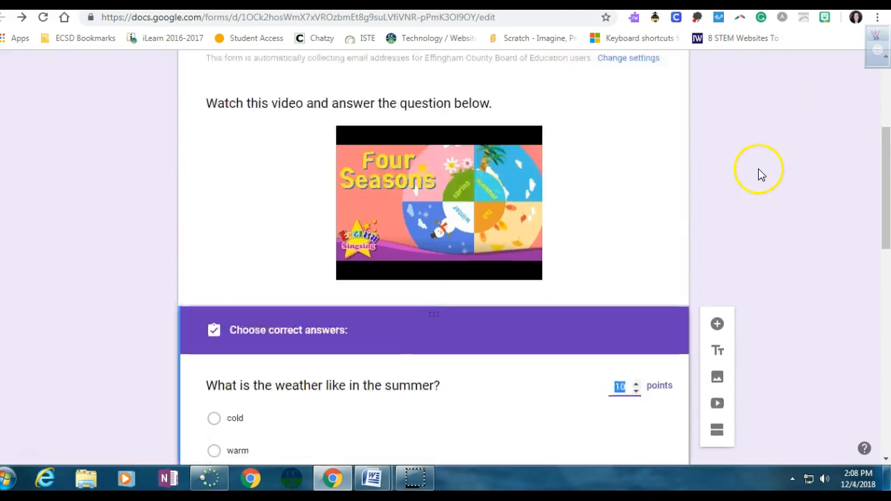
pyautogui.scroll(3, 761, 175)
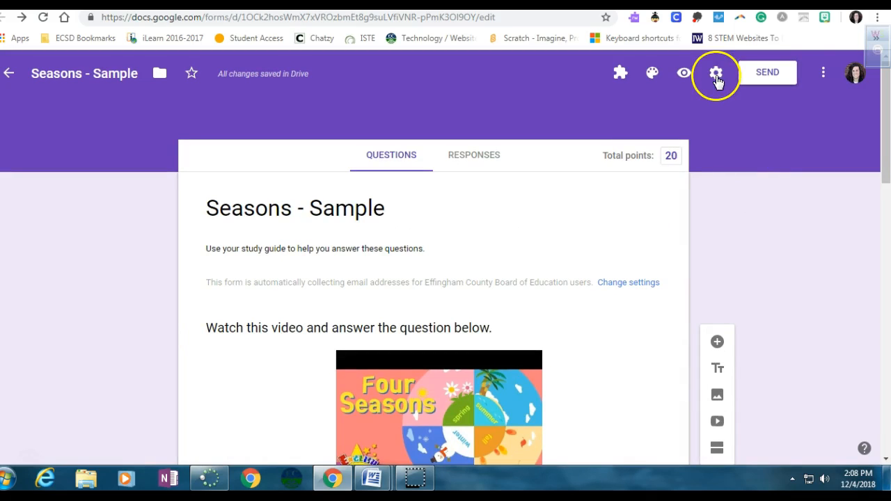
# Set the form's header image to the Illustrations picture of a row of red, orange and yellow autumn trees
pyautogui.click(653, 78)
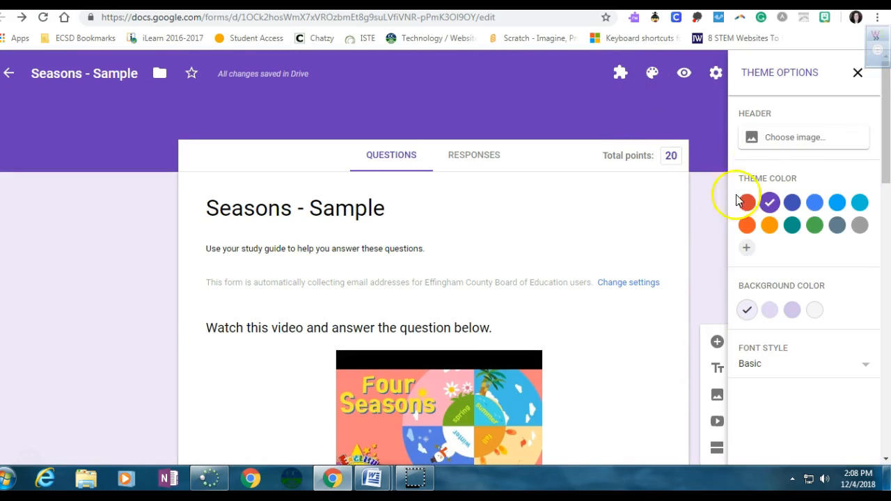
pyautogui.click(772, 138)
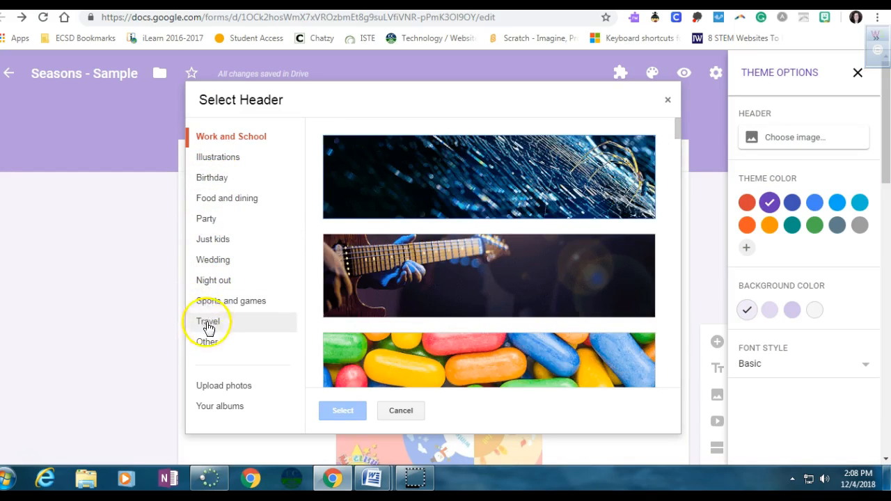
pyautogui.click(233, 159)
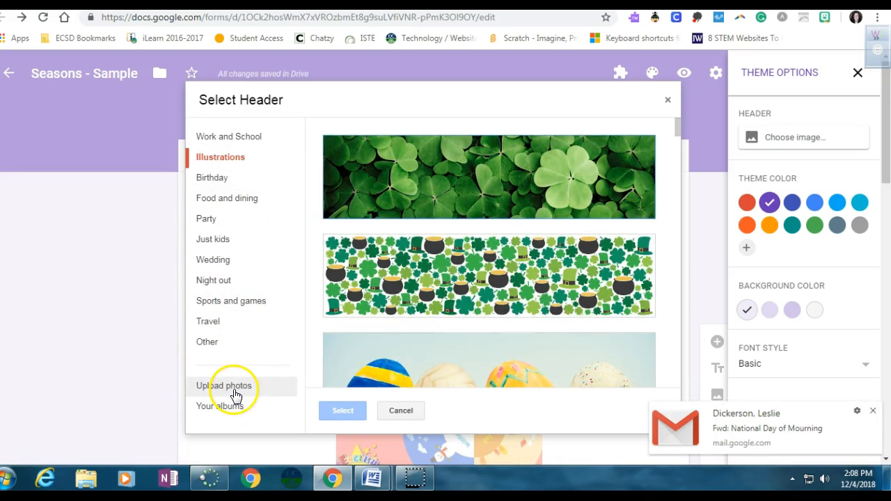
pyautogui.scroll(-3, 591, 334)
pyautogui.scroll(-9, 593, 339)
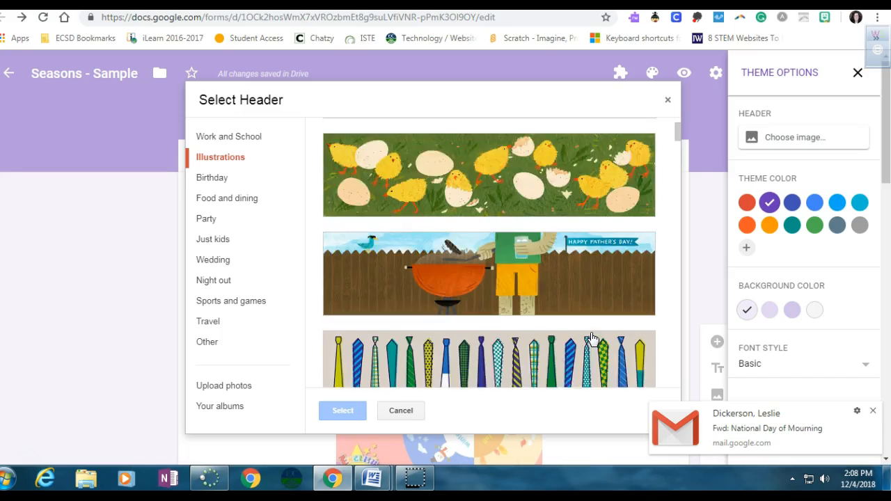
pyautogui.scroll(-4, 593, 339)
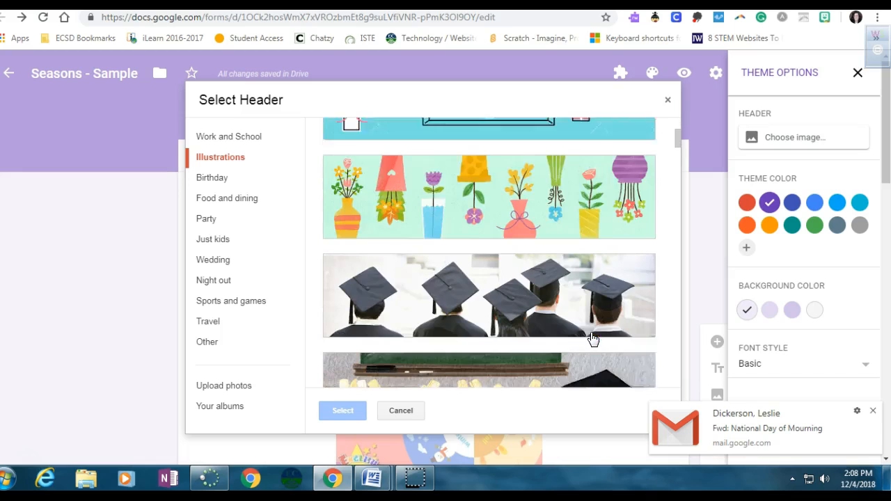
pyautogui.scroll(1, 586, 325)
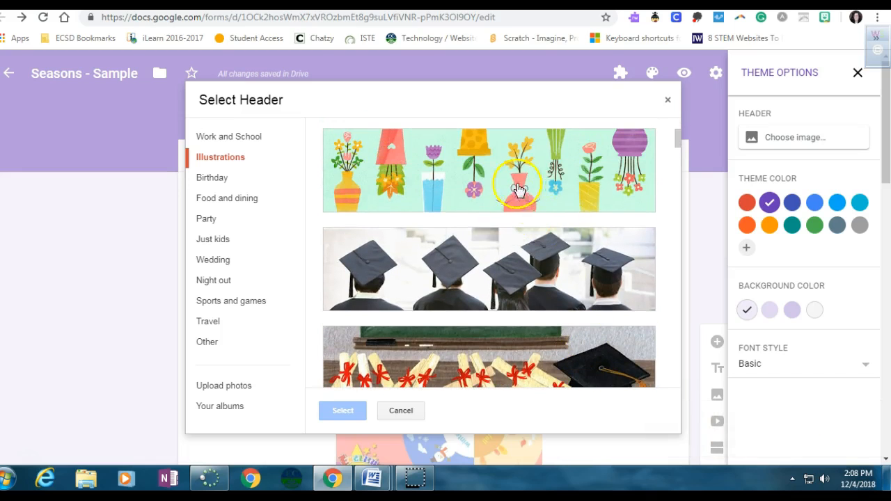
pyautogui.scroll(-10, 545, 178)
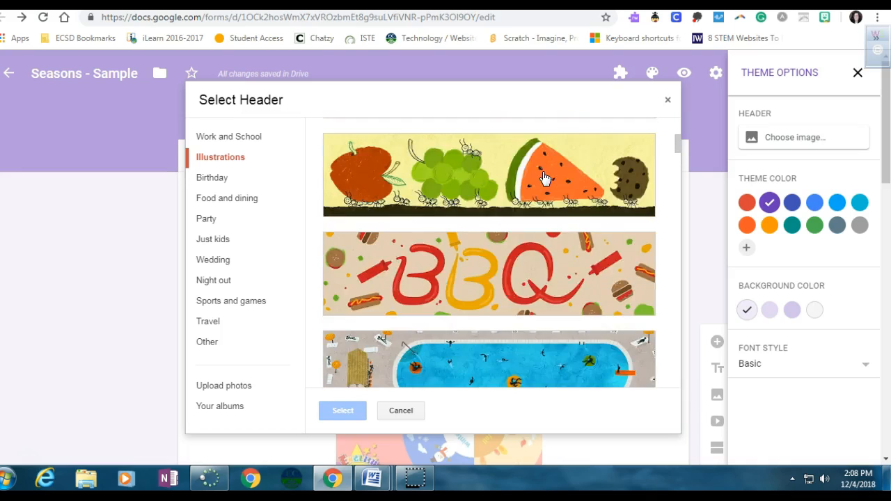
pyautogui.scroll(-4, 545, 178)
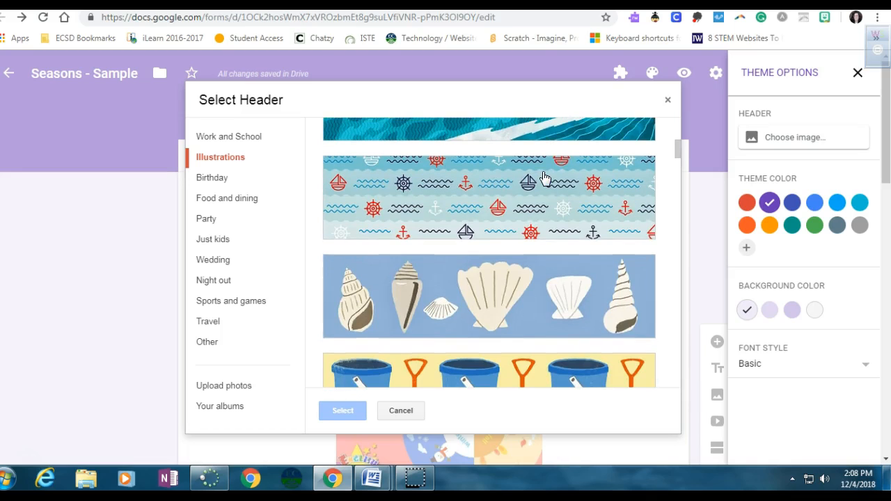
pyautogui.scroll(-2, 496, 198)
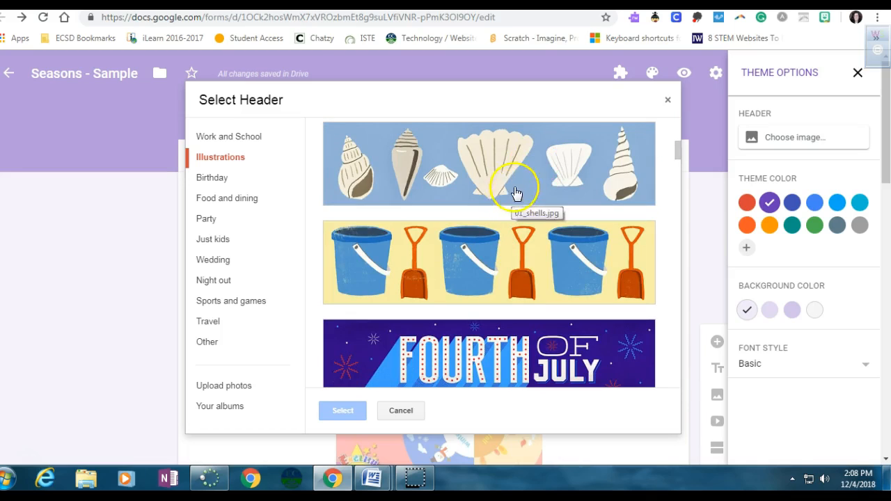
pyautogui.scroll(-3, 508, 189)
pyautogui.scroll(-8, 510, 241)
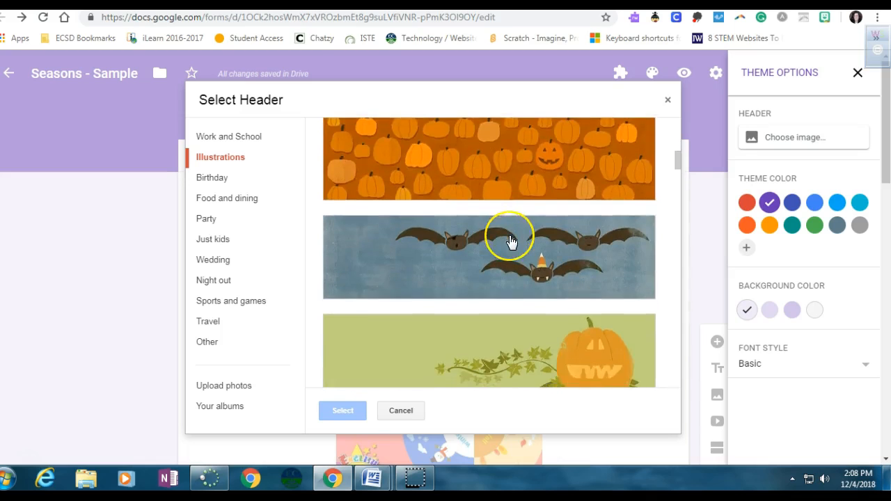
pyautogui.scroll(-10, 511, 241)
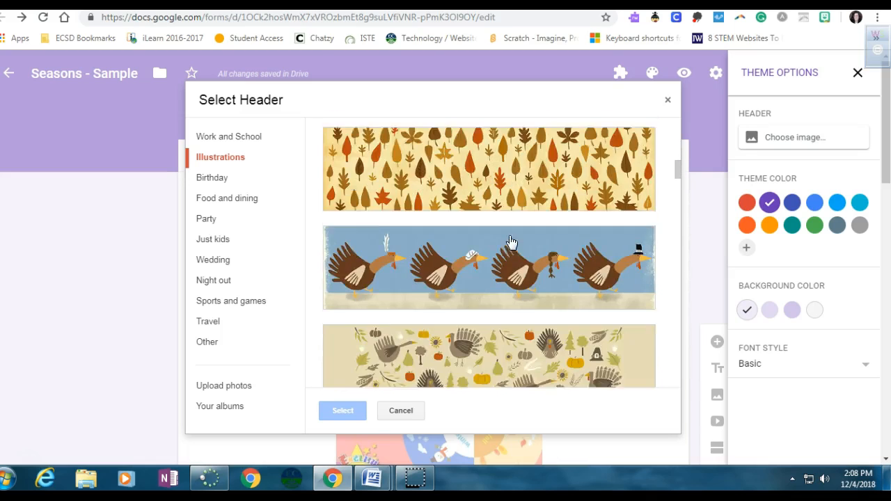
pyautogui.scroll(-1, 512, 242)
pyautogui.scroll(2, 510, 241)
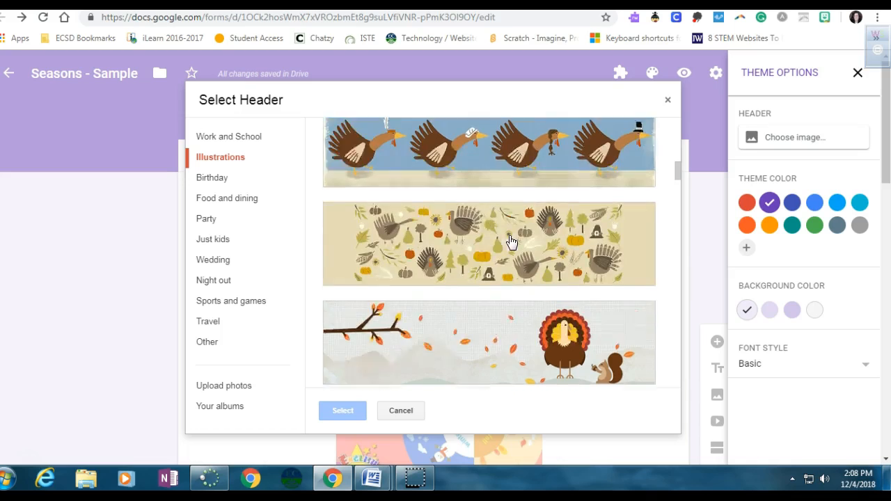
pyautogui.scroll(-3, 510, 240)
pyautogui.scroll(-7, 509, 240)
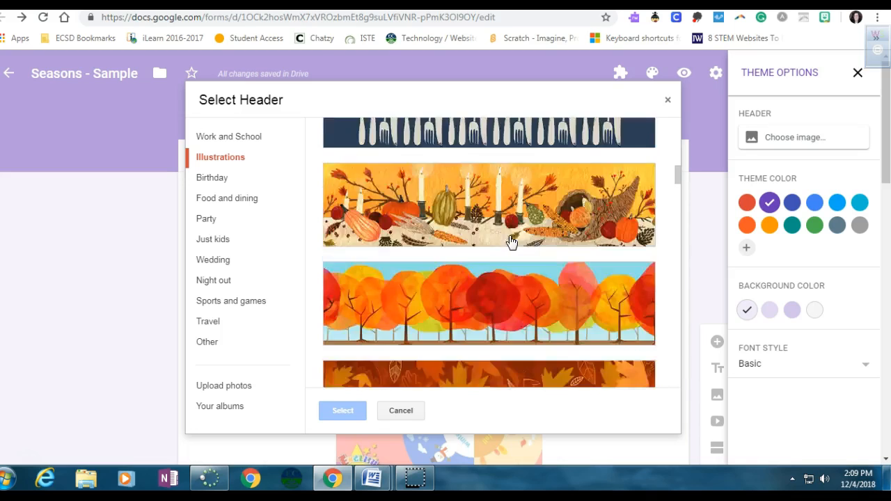
pyautogui.click(524, 169)
pyautogui.click(438, 171)
pyautogui.click(341, 411)
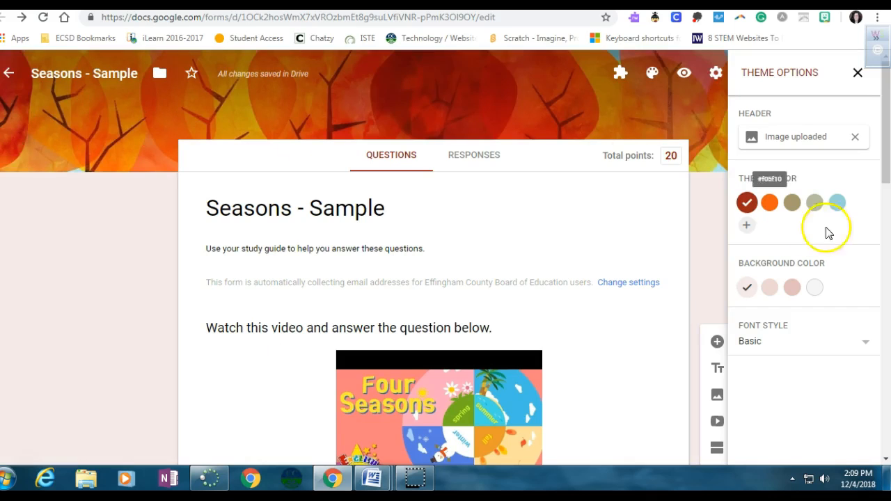
# Try the theme colors suggested for the new header and set the theme color to light blue
pyautogui.click(837, 203)
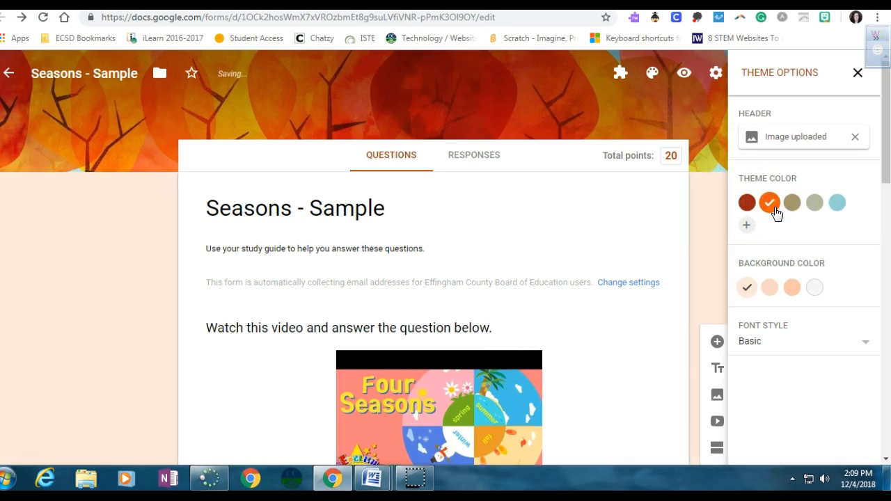
pyautogui.click(791, 204)
pyautogui.click(812, 204)
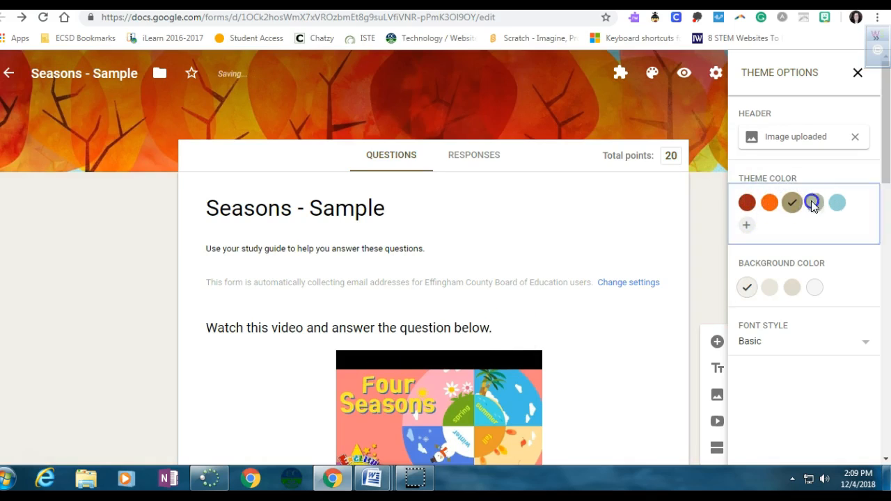
pyautogui.click(838, 204)
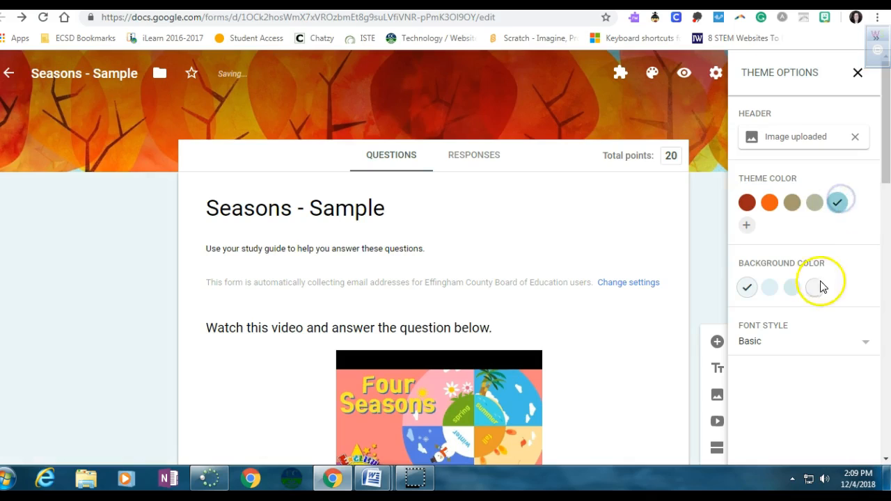
# Compare the background color shades and set the form's background to the darkest light blue shade
pyautogui.click(791, 290)
pyautogui.click(771, 289)
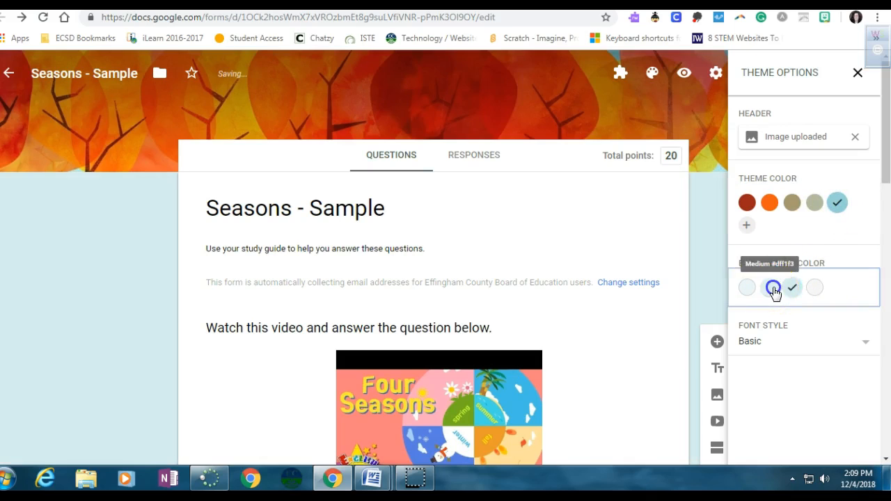
pyautogui.click(812, 289)
pyautogui.click(793, 289)
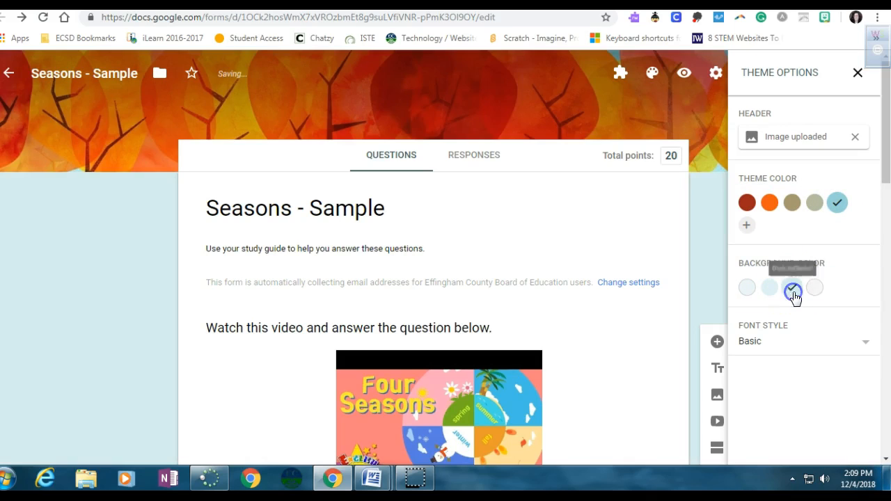
# Set the form's font style to Playful and close the theme options
pyautogui.click(792, 350)
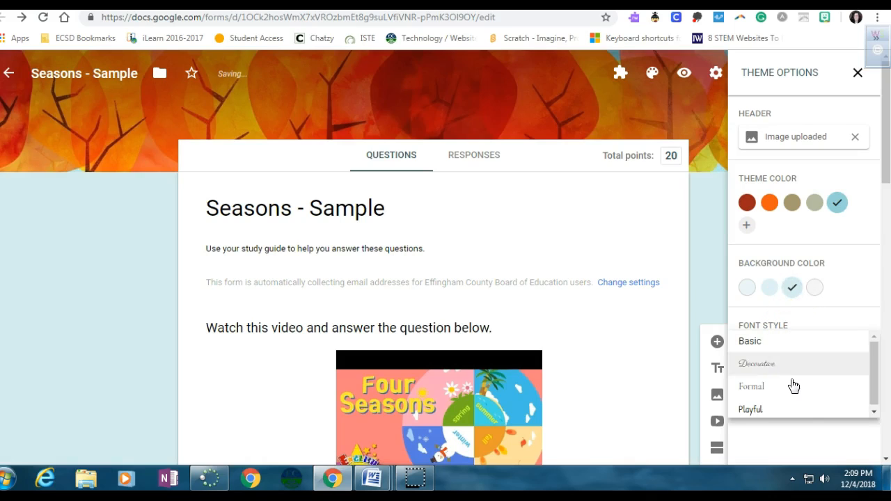
pyautogui.click(770, 410)
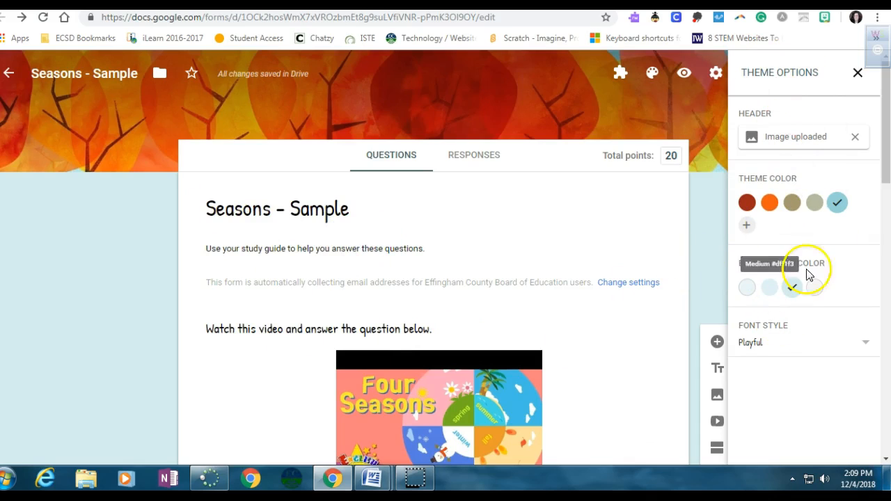
pyautogui.click(858, 74)
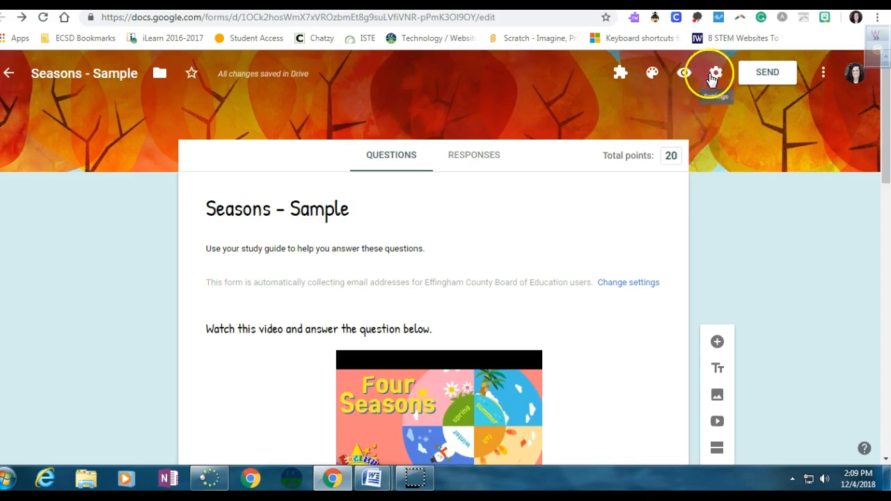
# Preview the themed quiz as respondents see it, close the preview and check the form down to the last question
pyautogui.click(684, 73)
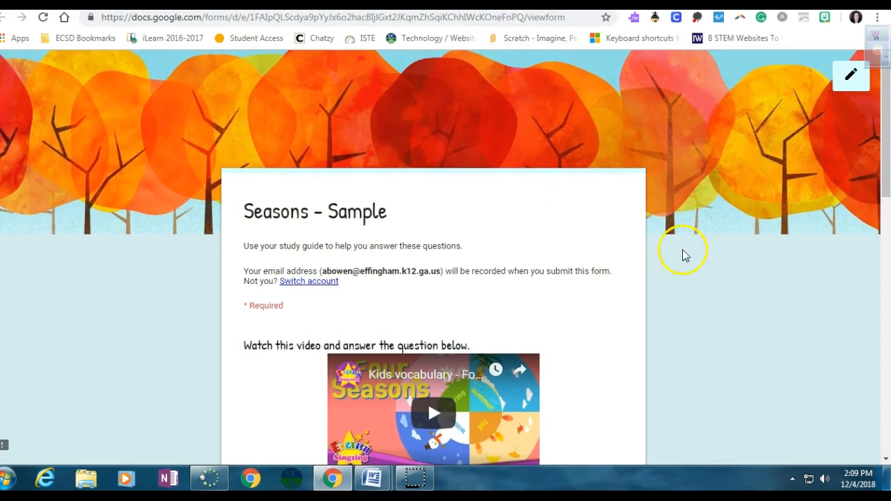
pyautogui.hotkey('ctrl', 'w')
pyautogui.scroll(-15, 755, 298)
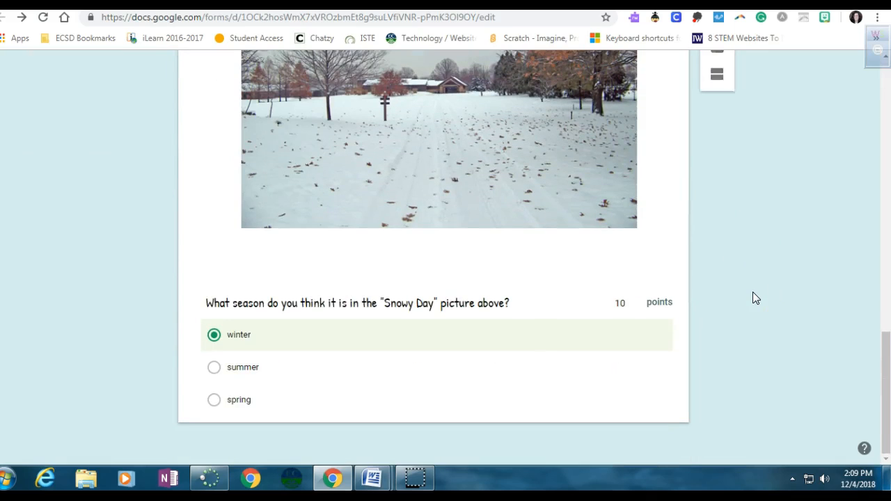
pyautogui.click(752, 323)
pyautogui.scroll(15, 751, 330)
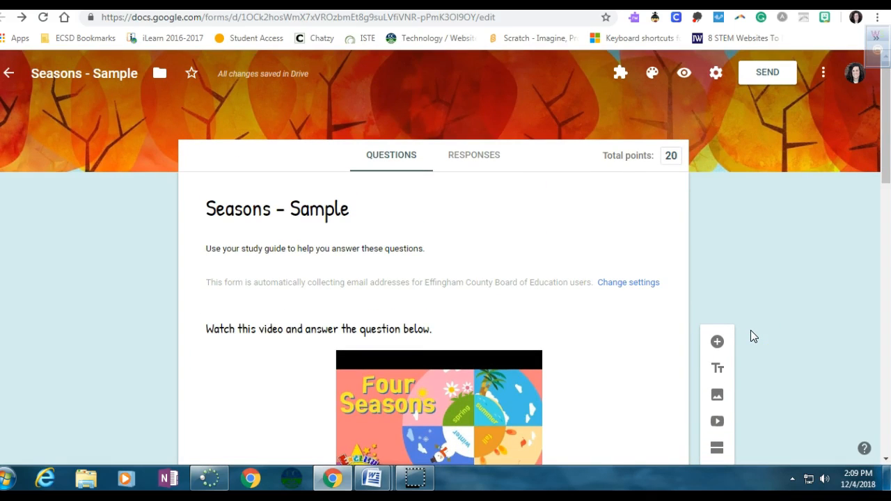
# Look through the form's video, weather question, Snowy Day picture and season question in the editor
pyautogui.scroll(-2, 752, 351)
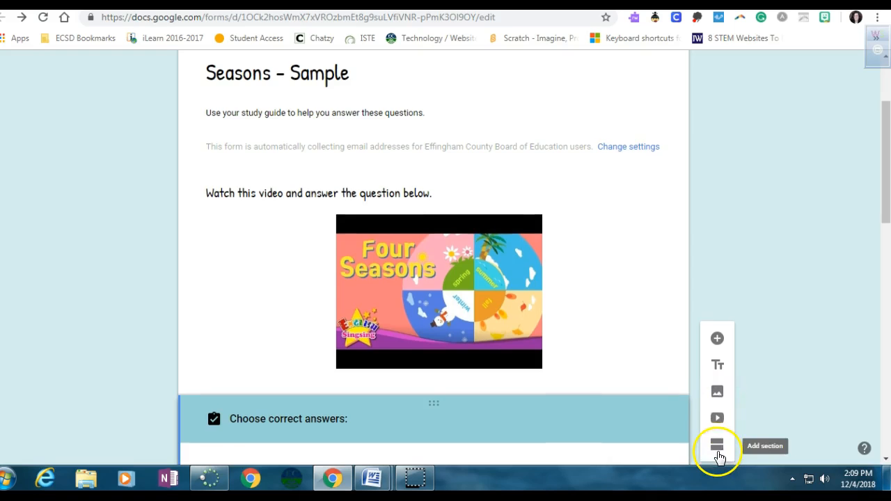
pyautogui.scroll(-5, 721, 408)
pyautogui.scroll(-6, 721, 408)
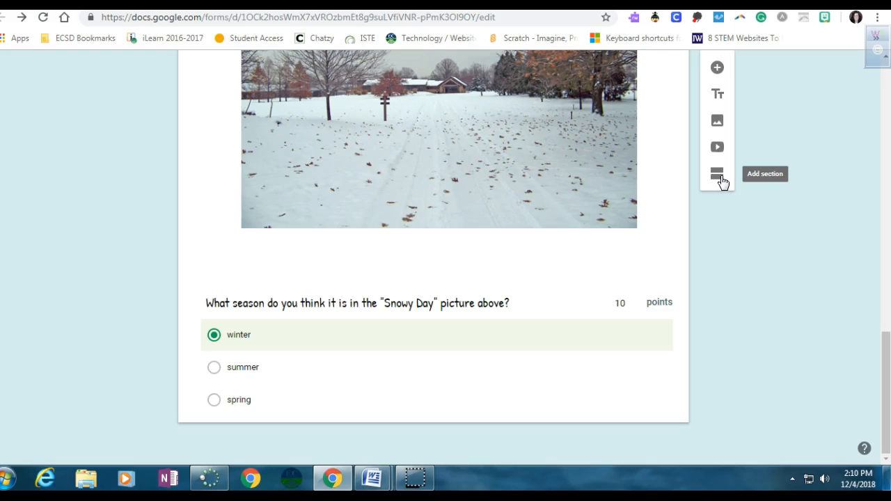
pyautogui.scroll(9, 722, 181)
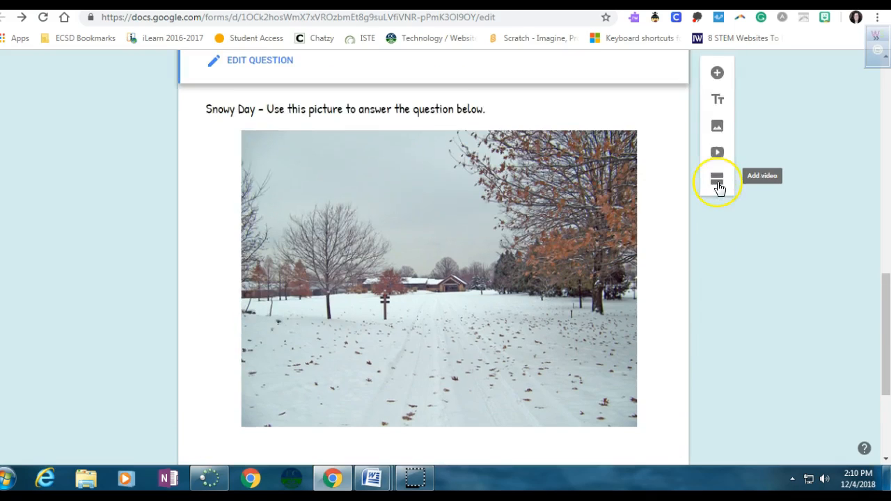
pyautogui.scroll(5, 720, 189)
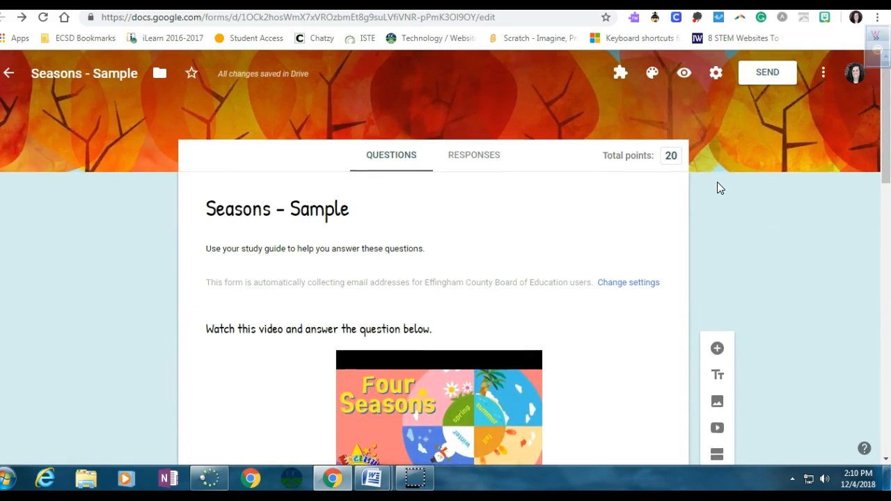
pyautogui.click(649, 152)
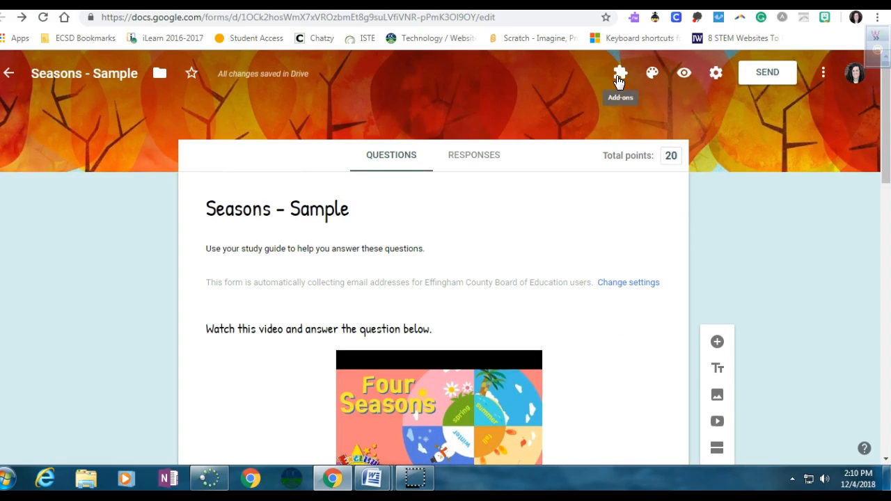
# Review the form's General and Quizzes settings and close them without saving
pyautogui.click(716, 77)
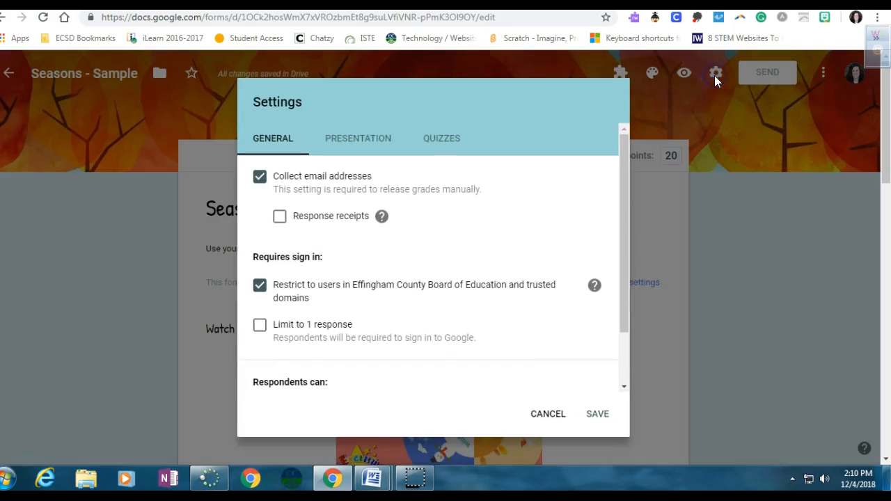
pyautogui.moveTo(629, 223); pyautogui.dragTo(624, 275)
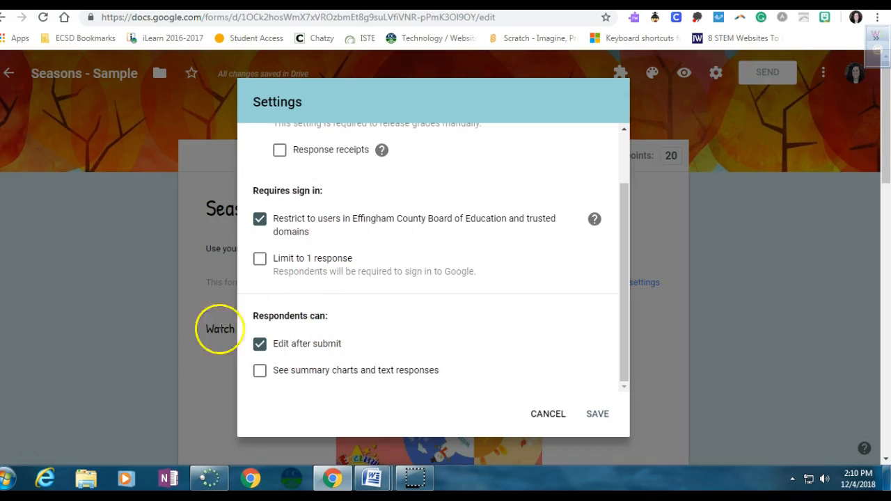
pyautogui.scroll(2, 348, 328)
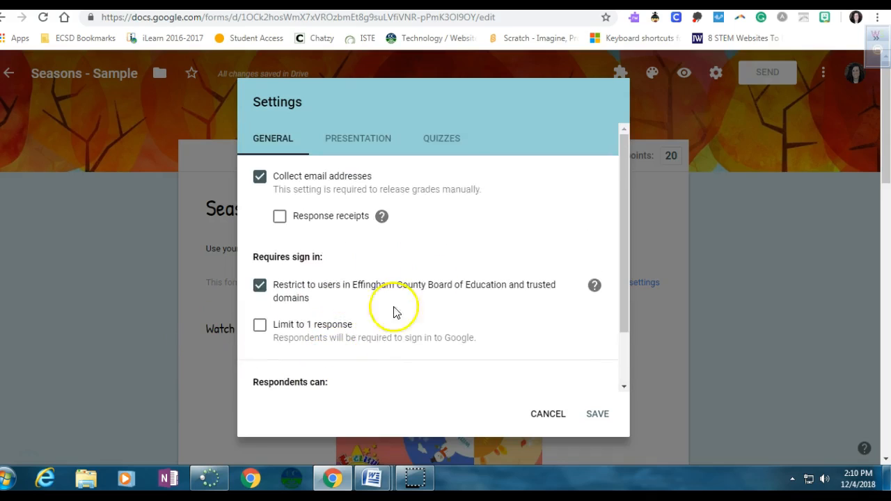
pyautogui.click(439, 135)
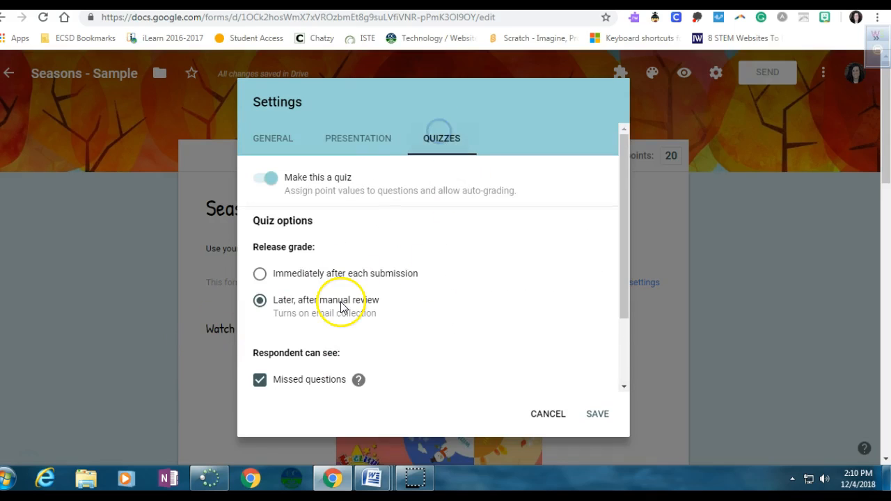
pyautogui.click(277, 138)
pyautogui.click(553, 417)
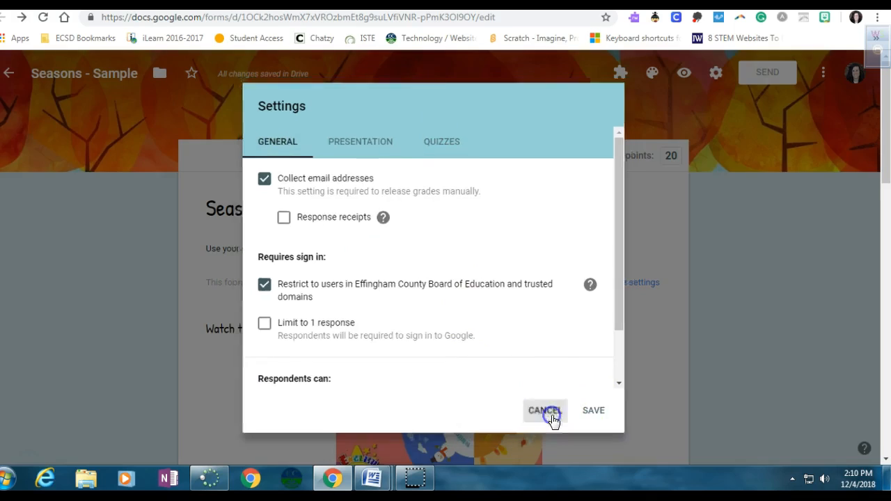
# Look over the quiz questions and their answers, view the form's responses and return to the questions
pyautogui.scroll(-4, 561, 362)
pyautogui.scroll(-4, 578, 386)
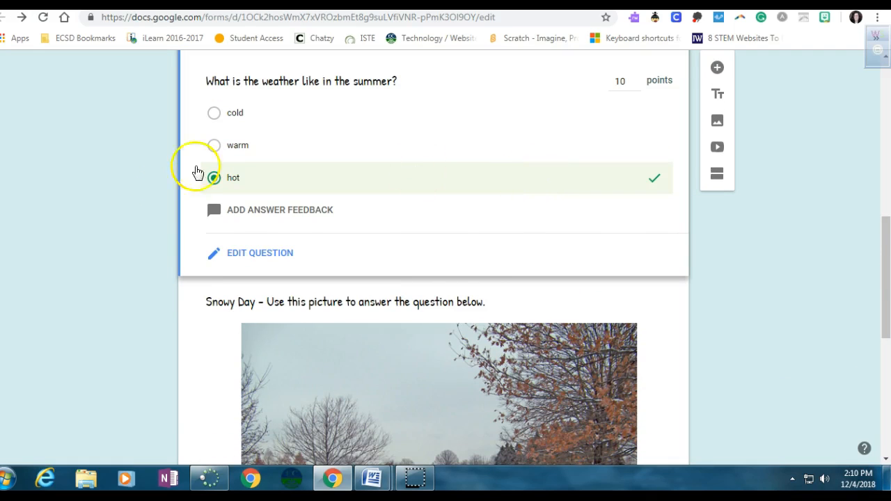
pyautogui.scroll(-4, 474, 279)
pyautogui.scroll(-3, 479, 288)
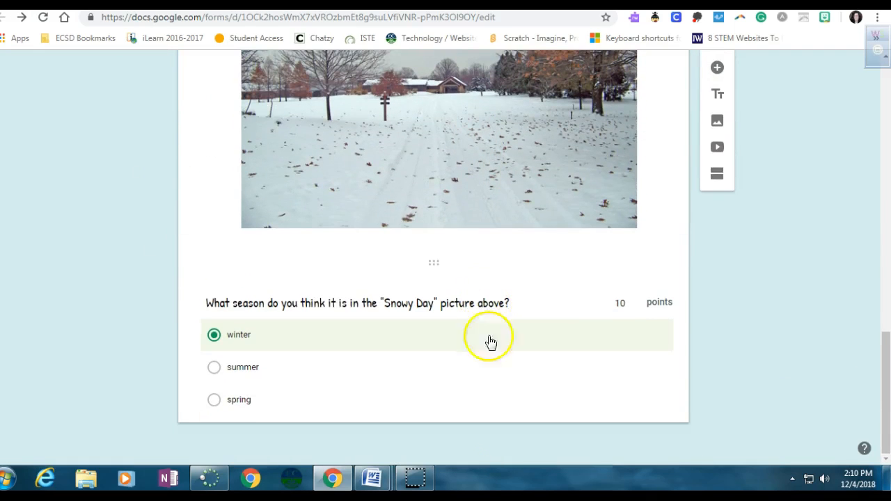
pyautogui.scroll(10, 570, 358)
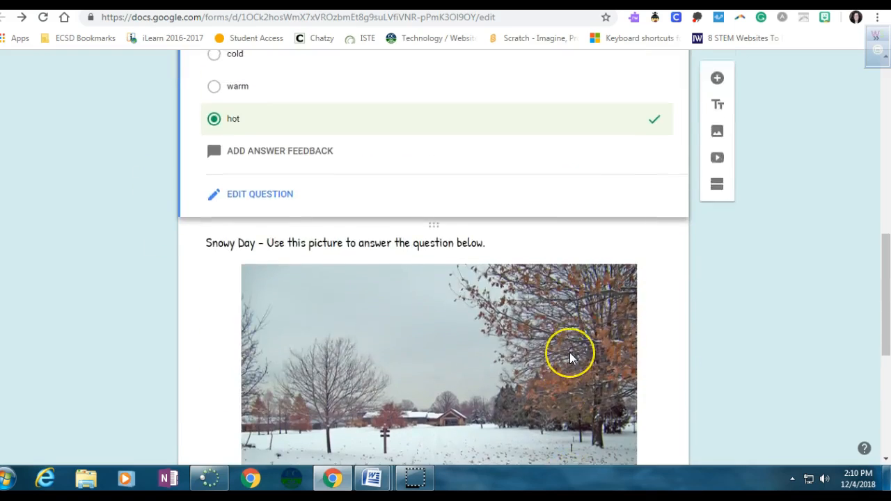
pyautogui.scroll(3, 570, 358)
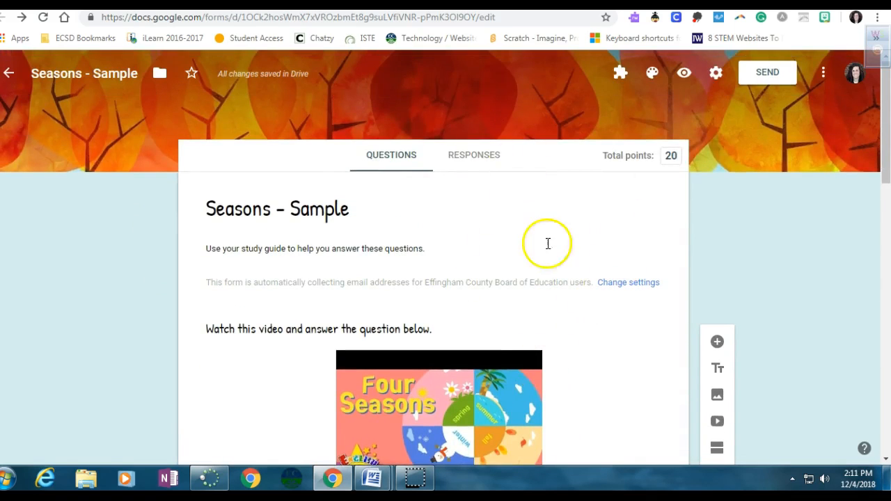
pyautogui.click(479, 157)
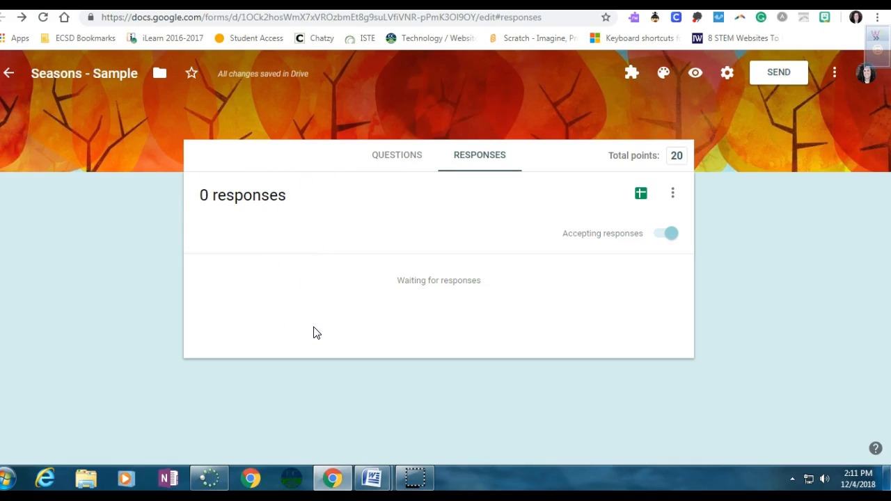
pyautogui.click(409, 165)
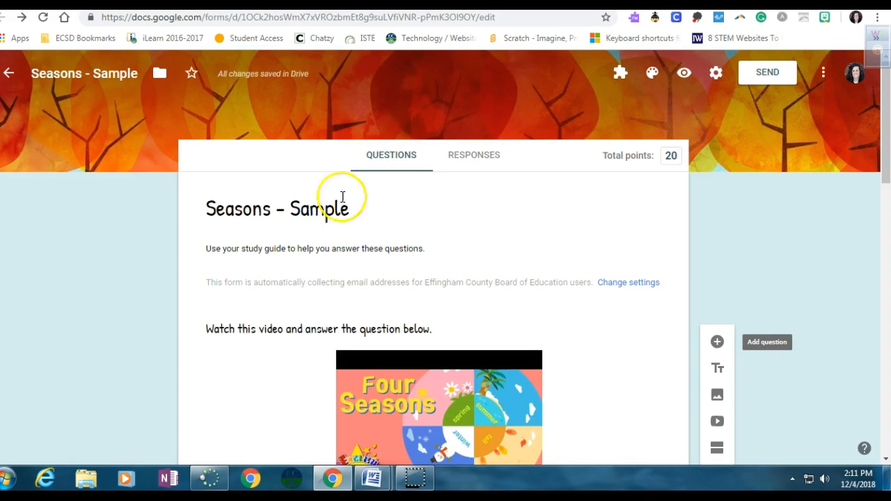
# Add a new question and move it above the video at the start of the form
pyautogui.click(717, 342)
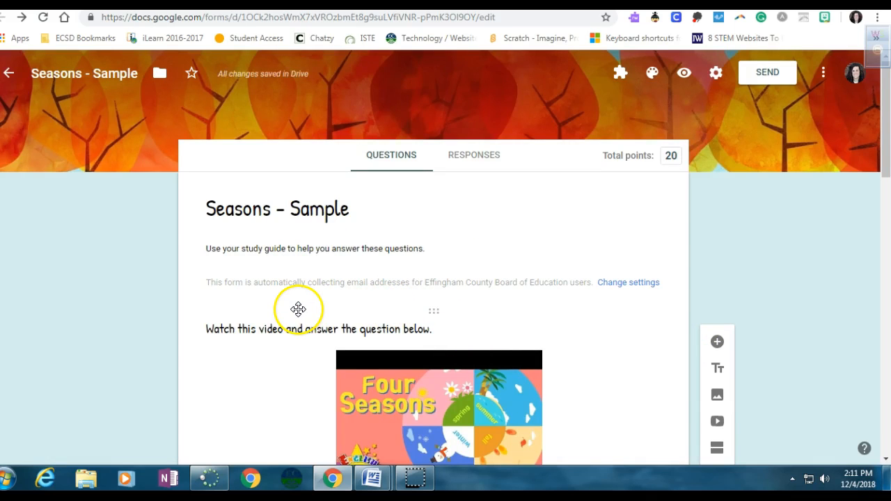
pyautogui.scroll(-10, 298, 311)
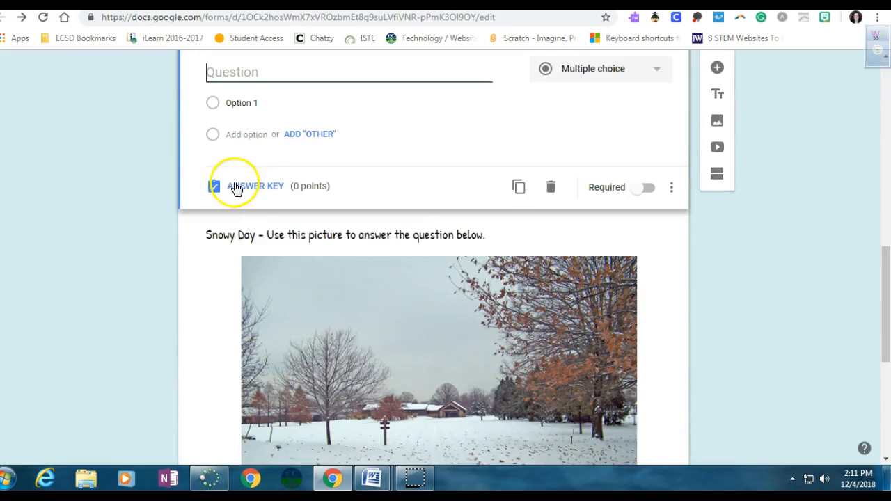
pyautogui.scroll(2, 235, 188)
pyautogui.moveTo(425, 179); pyautogui.dragTo(397, 100)
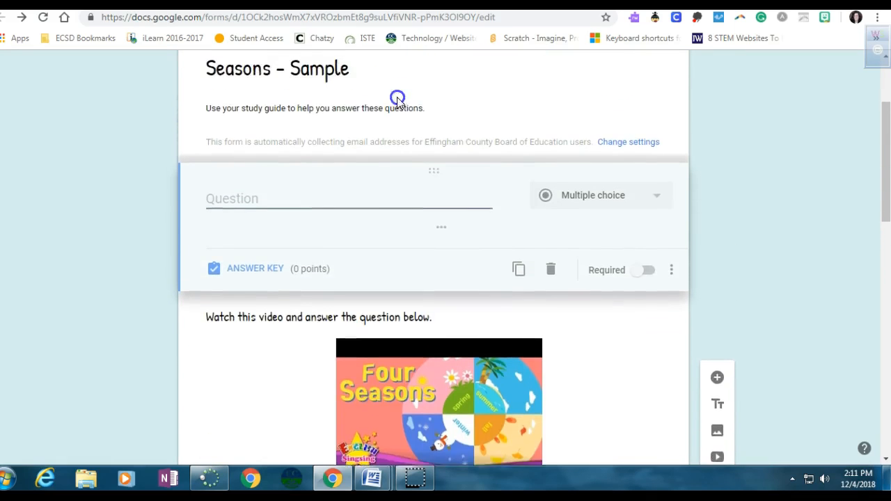
# Enter "What is your name?" as the new question, make it a short answer question and mark it required
pyautogui.click(270, 234)
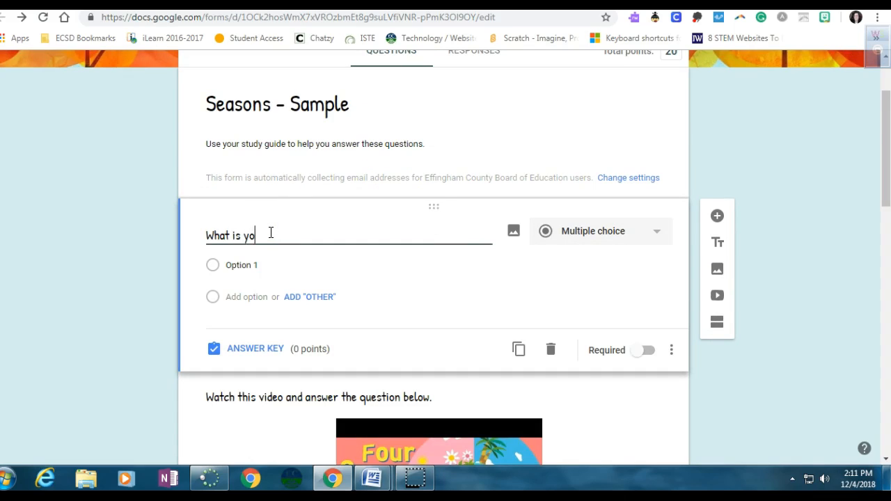
pyautogui.write('What is your name?')
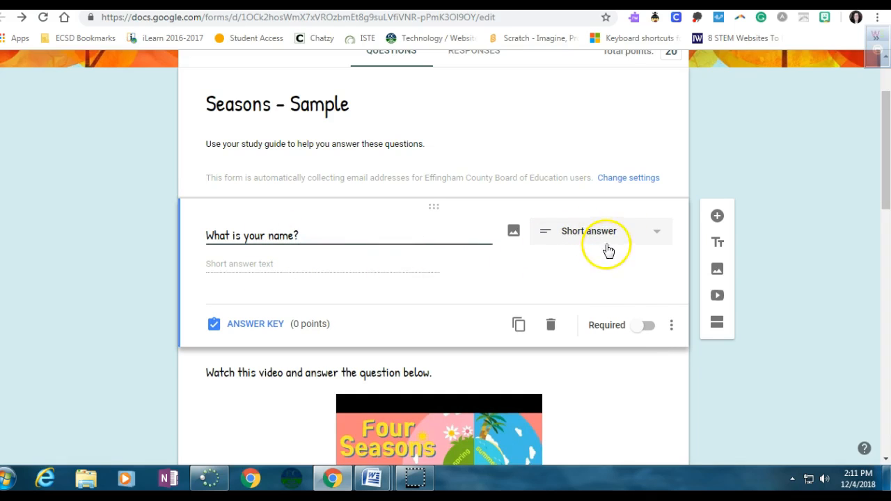
pyautogui.click(641, 327)
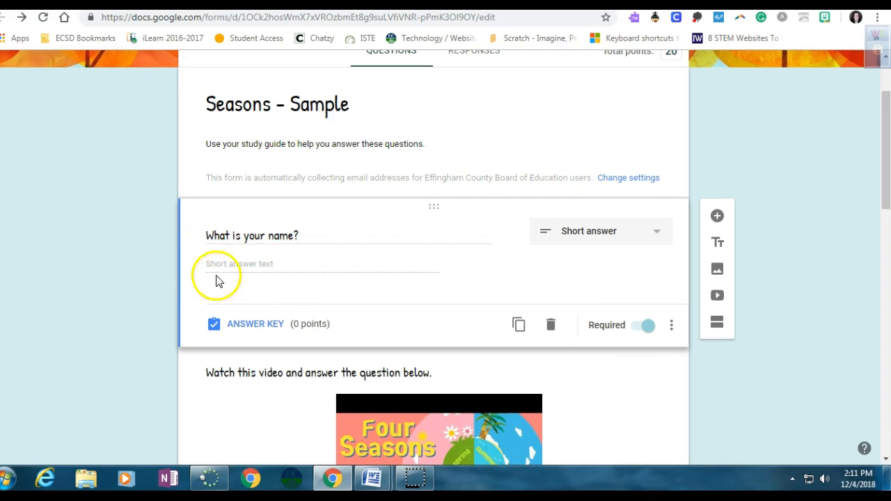
# Assign 5 points to the "What is your name?" question in its answer key
pyautogui.click(214, 324)
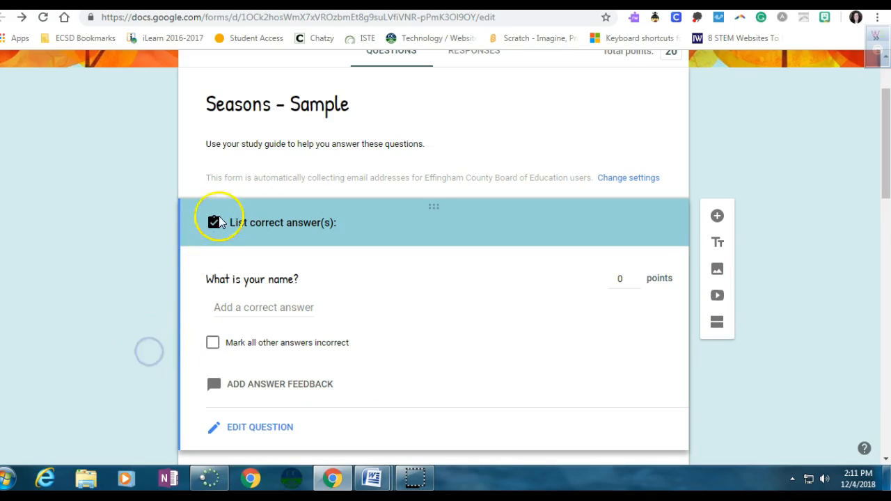
pyautogui.click(217, 224)
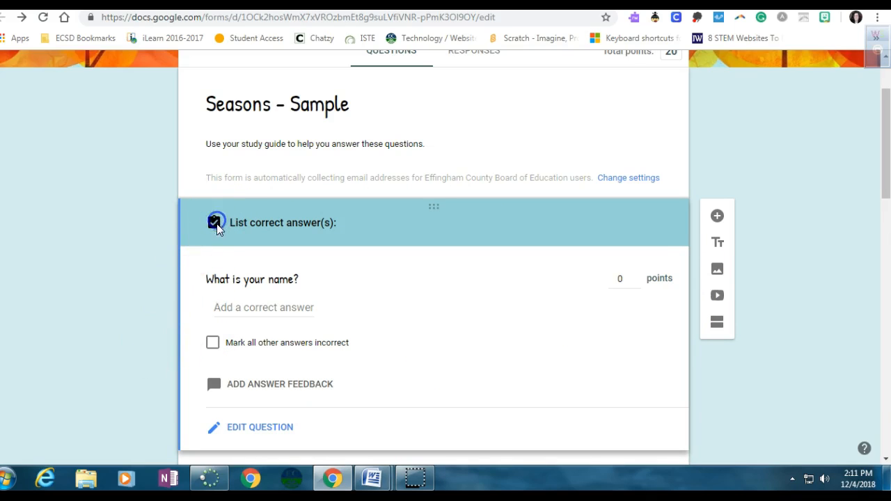
pyautogui.scroll(-4, 236, 271)
pyautogui.scroll(2, 241, 268)
pyautogui.scroll(2, 238, 264)
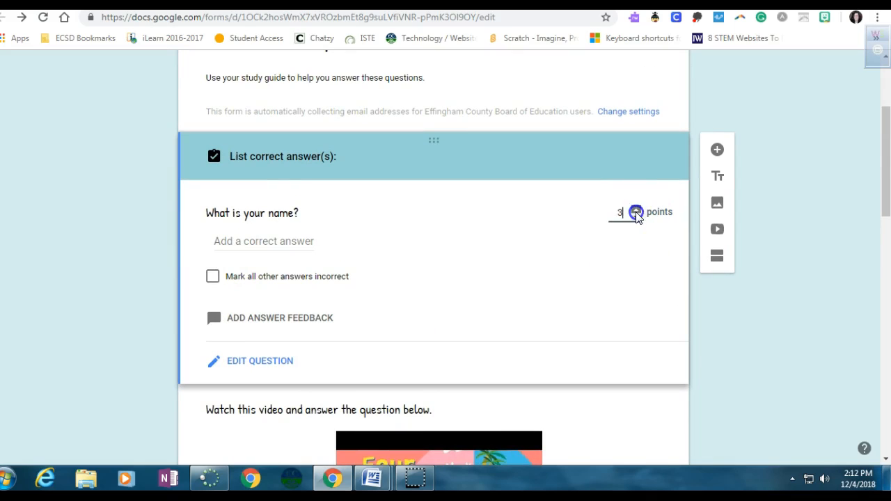
pyautogui.click(637, 213)
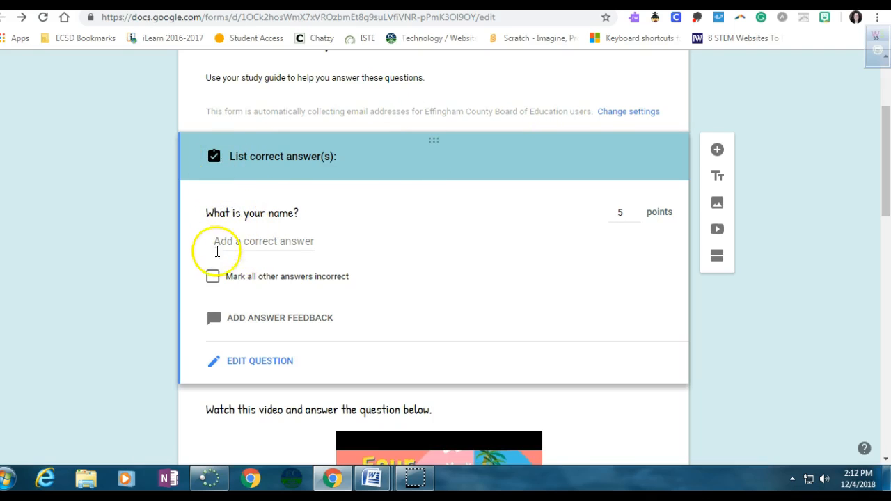
# Check the quiz's total points, return to the name question's edit view and reopen its answer key to review the options
pyautogui.scroll(3, 661, 212)
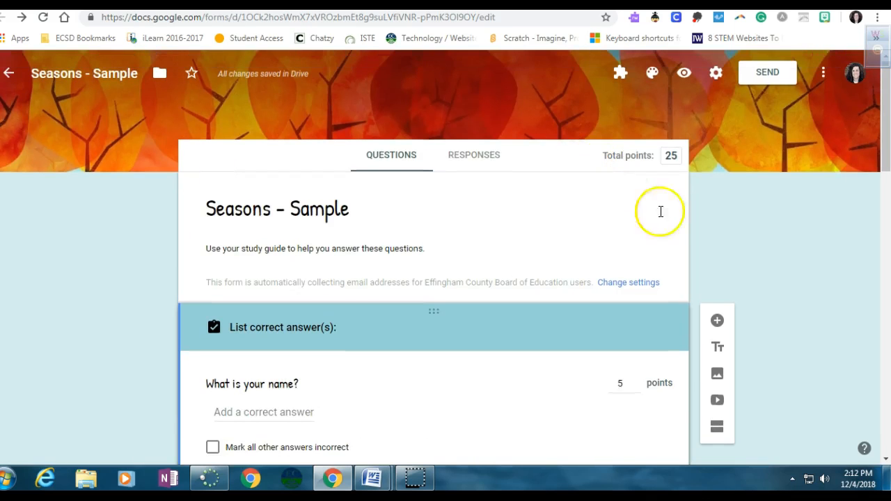
pyautogui.scroll(-5, 785, 344)
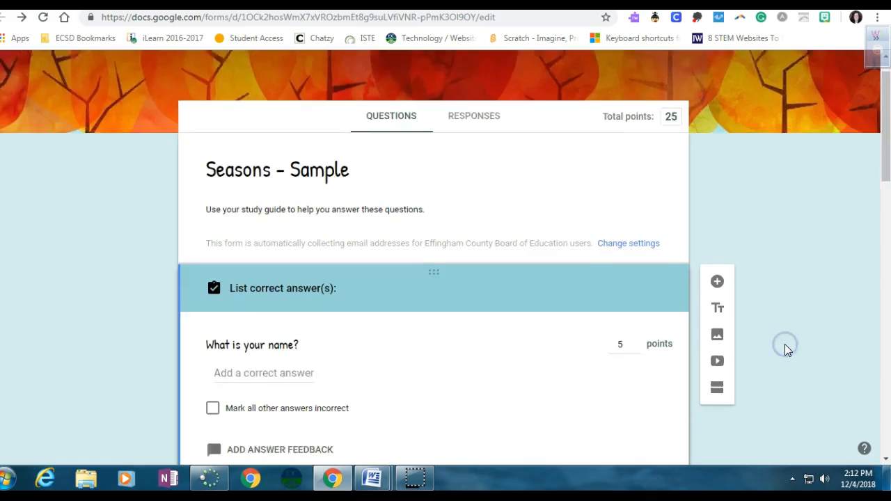
pyautogui.scroll(-1, 785, 344)
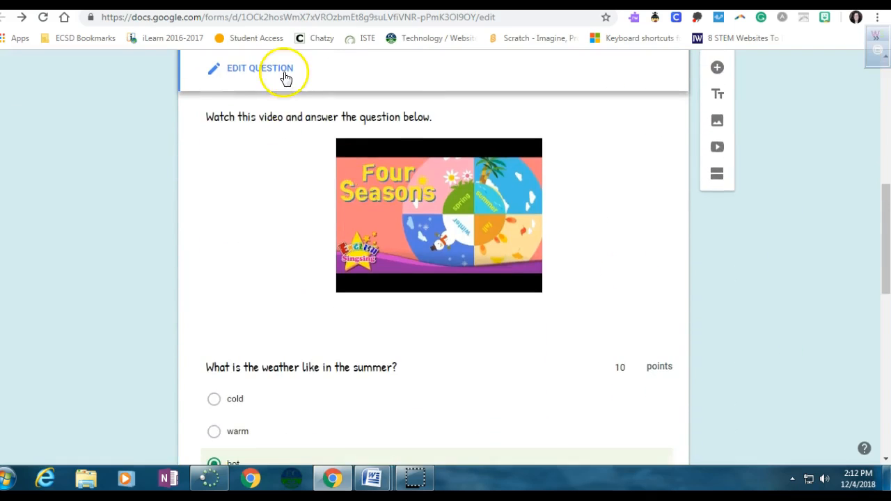
pyautogui.click(282, 70)
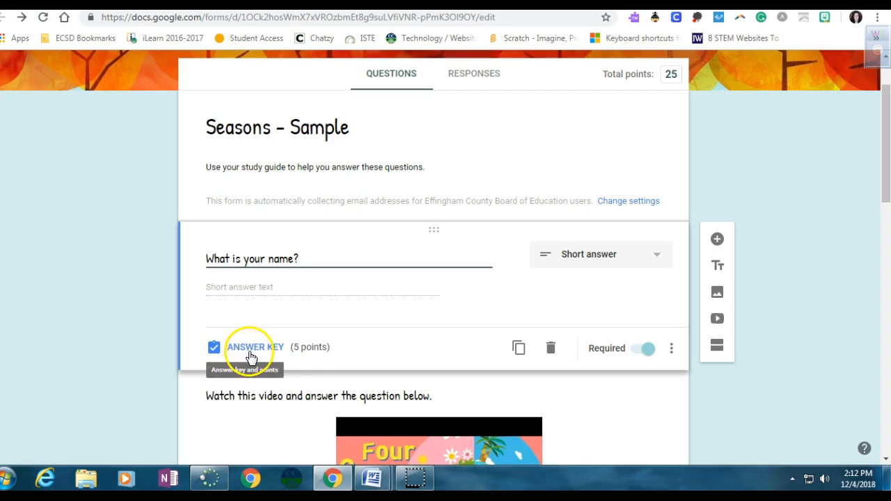
pyautogui.click(216, 349)
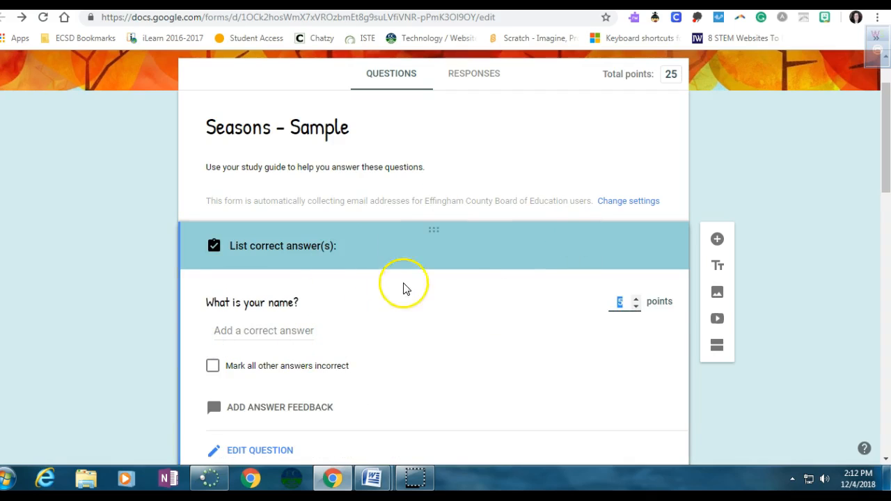
pyautogui.scroll(-1, 265, 330)
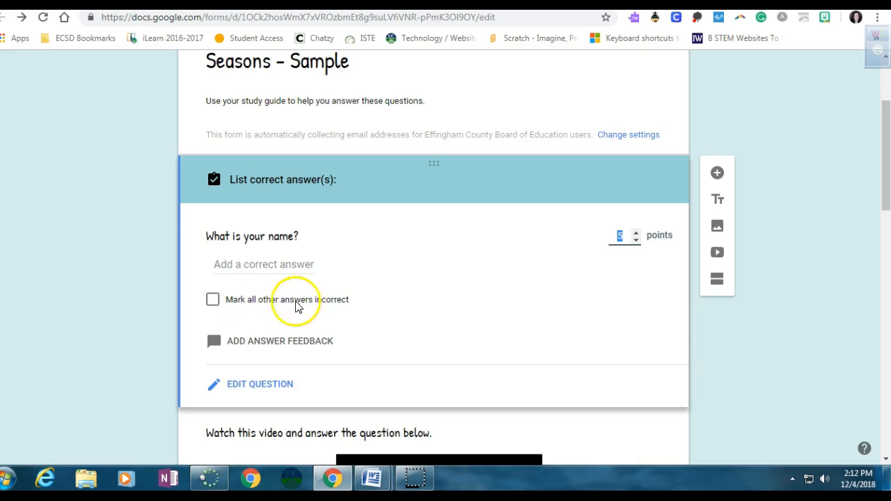
# Close the name question's answer key, review the quiz options in the form settings, toggle one respondent visibility option and save
pyautogui.click(265, 394)
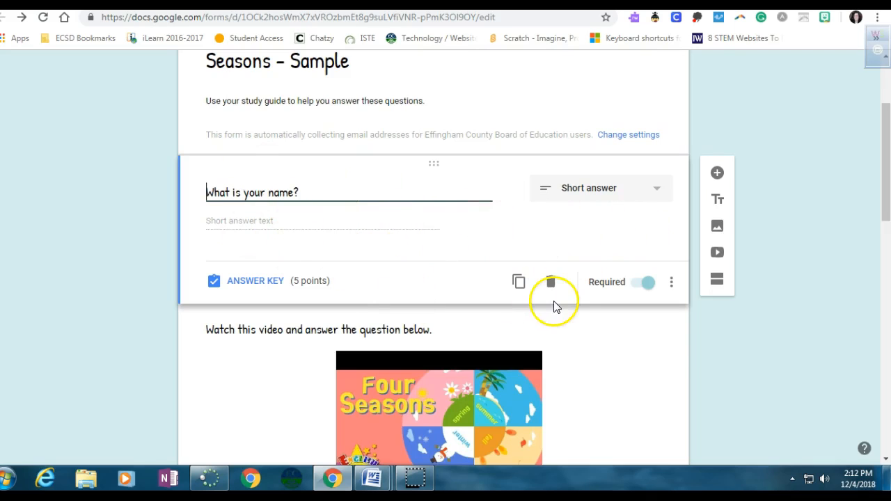
pyautogui.scroll(3, 703, 348)
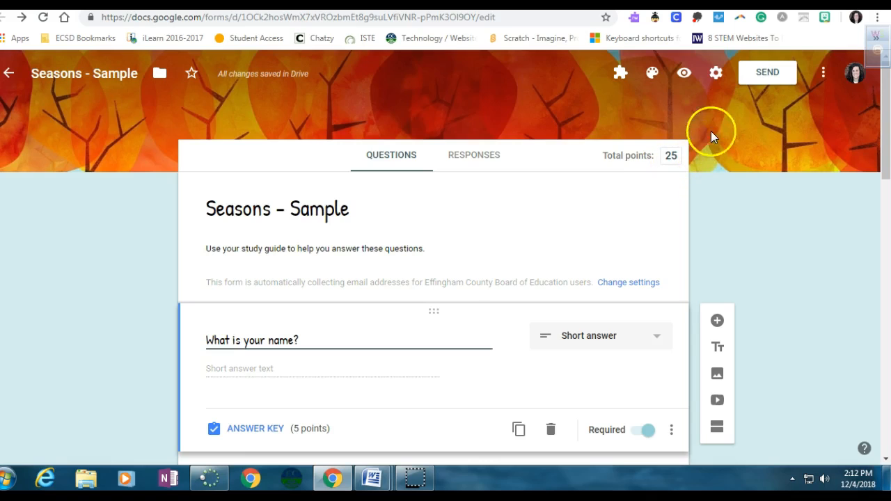
pyautogui.click(716, 72)
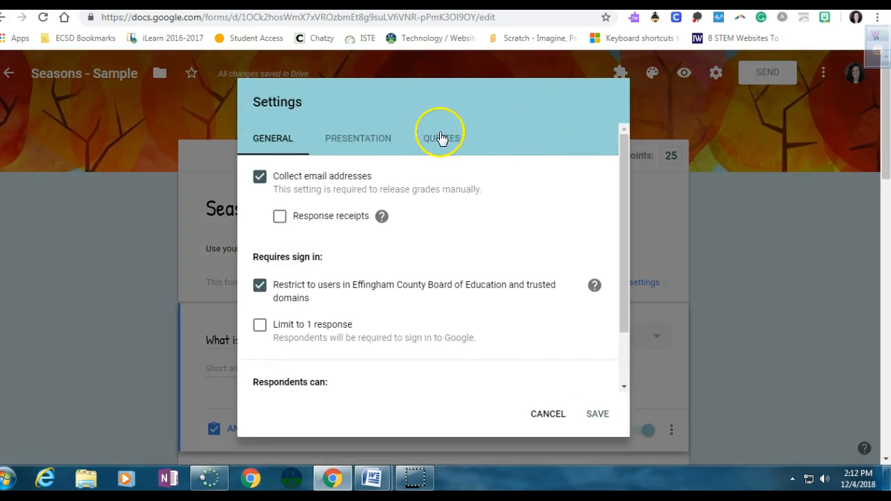
pyautogui.click(442, 137)
pyautogui.scroll(-2, 436, 303)
pyautogui.scroll(2, 436, 303)
pyautogui.scroll(-2, 425, 306)
pyautogui.scroll(2, 432, 335)
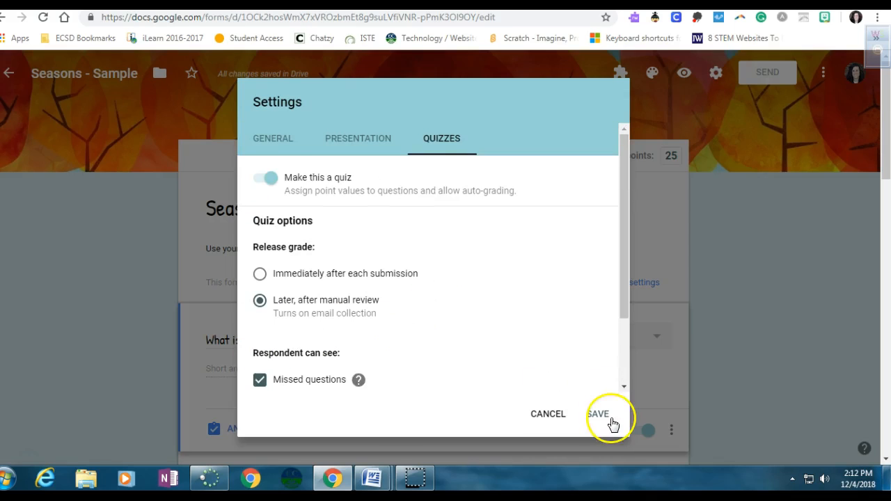
pyautogui.scroll(-2, 348, 363)
pyautogui.click(260, 350)
pyautogui.click(598, 414)
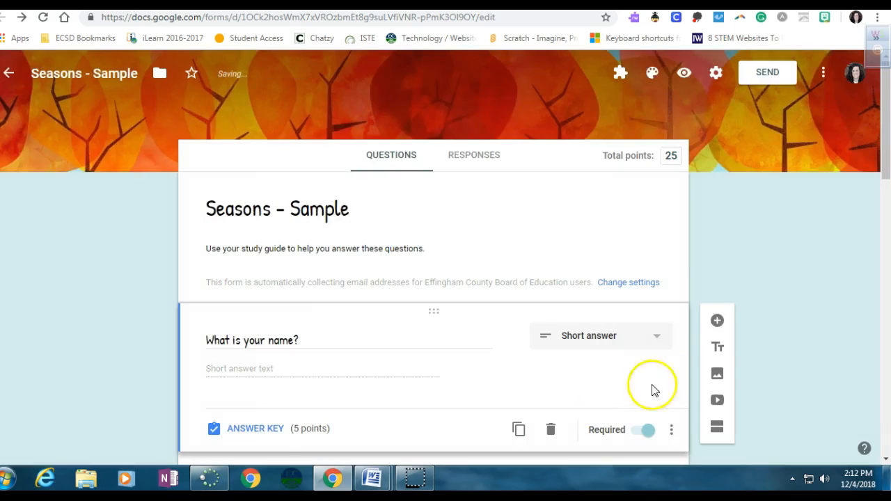
# Turn off "Make this a quiz" in the form settings and save the change
pyautogui.click(718, 74)
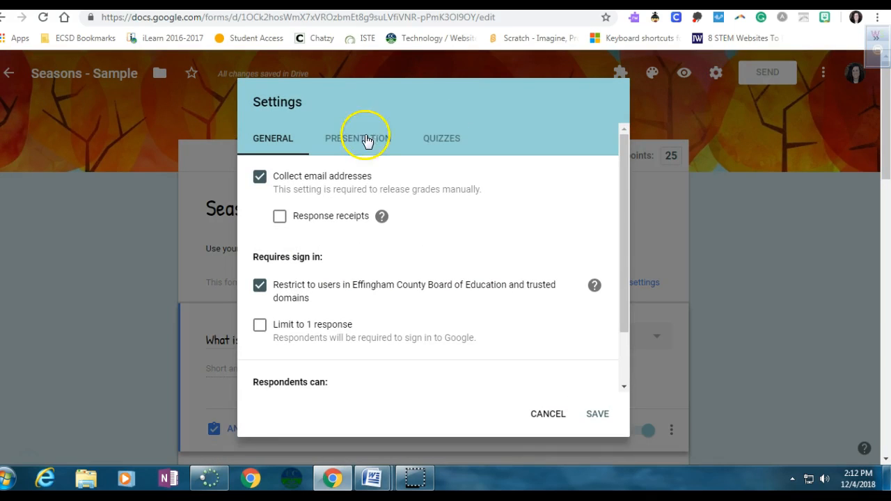
pyautogui.click(443, 138)
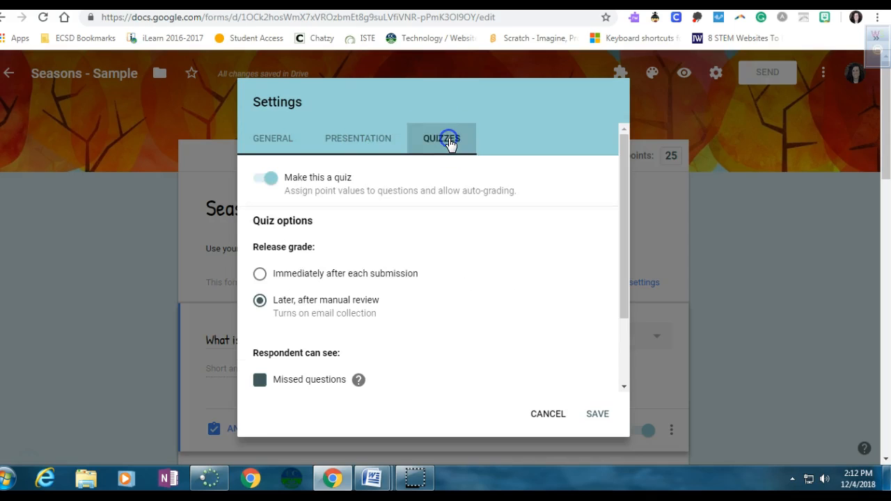
pyautogui.click(266, 179)
pyautogui.click(588, 415)
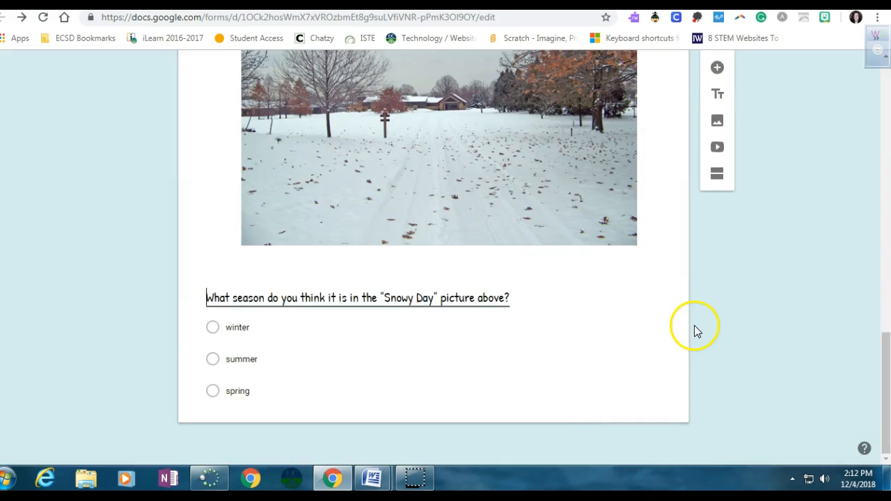
# Examine the form from the name question to the "Snowy Day" question, and check its general settings without changing them
pyautogui.scroll(1, 695, 326)
pyautogui.scroll(12, 695, 326)
pyautogui.scroll(-5, 696, 328)
pyautogui.scroll(5, 696, 328)
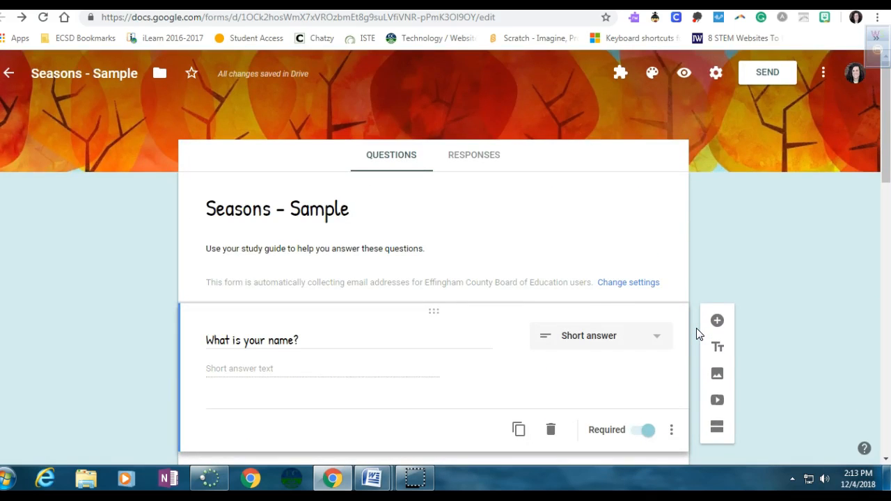
pyautogui.scroll(-3, 697, 328)
pyautogui.scroll(-3, 696, 328)
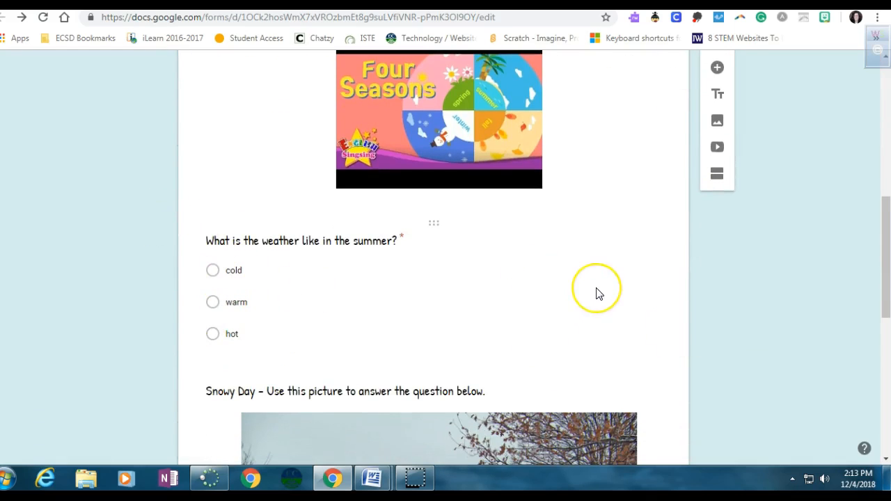
pyautogui.scroll(3, 597, 293)
pyautogui.scroll(2, 597, 292)
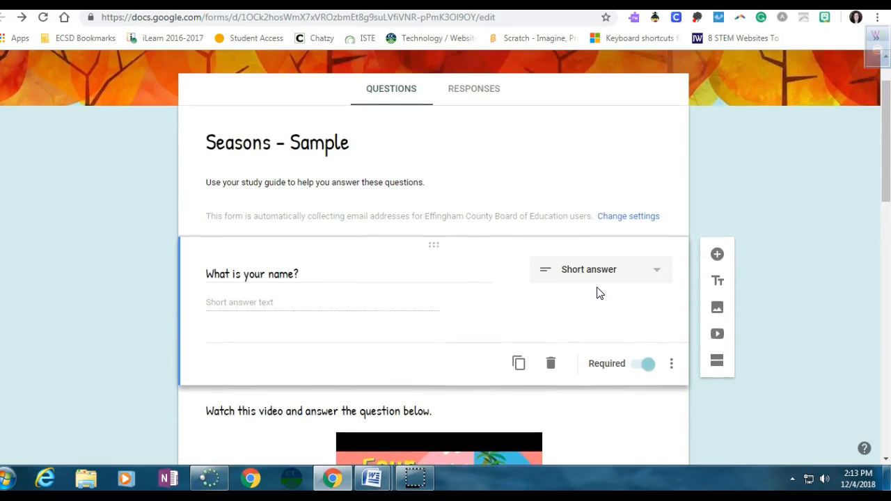
pyautogui.scroll(-12, 597, 292)
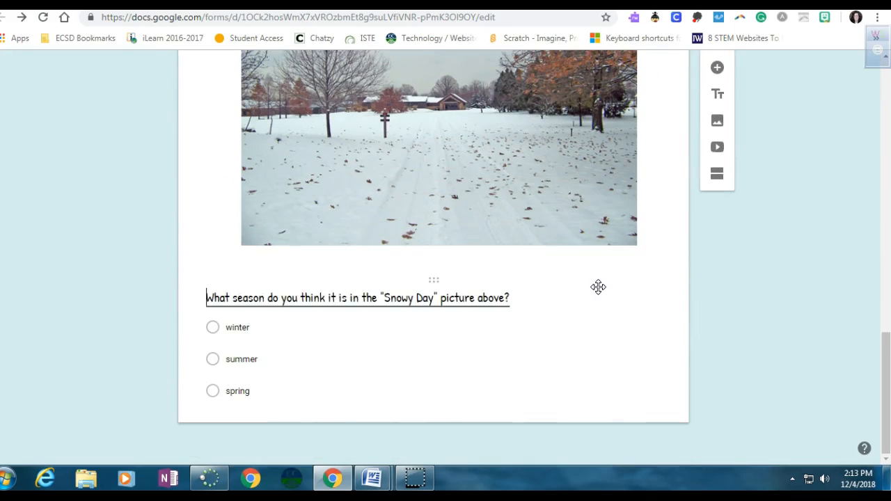
pyautogui.scroll(15, 598, 287)
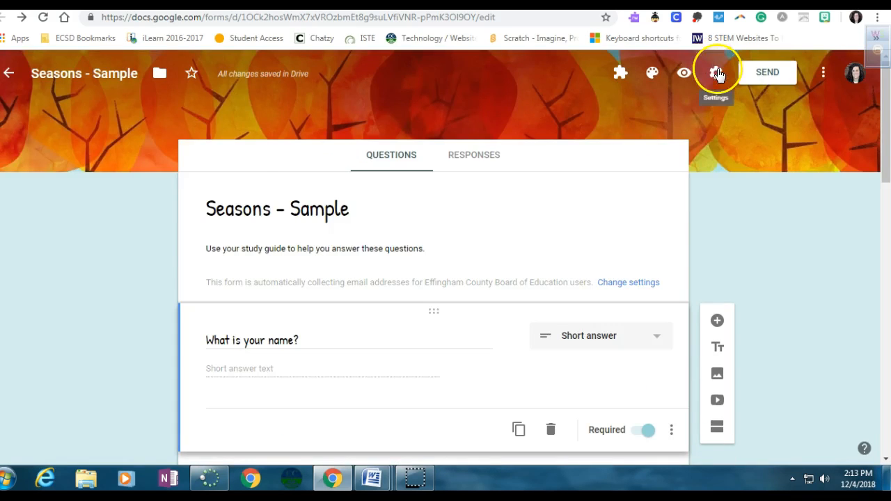
pyautogui.click(717, 73)
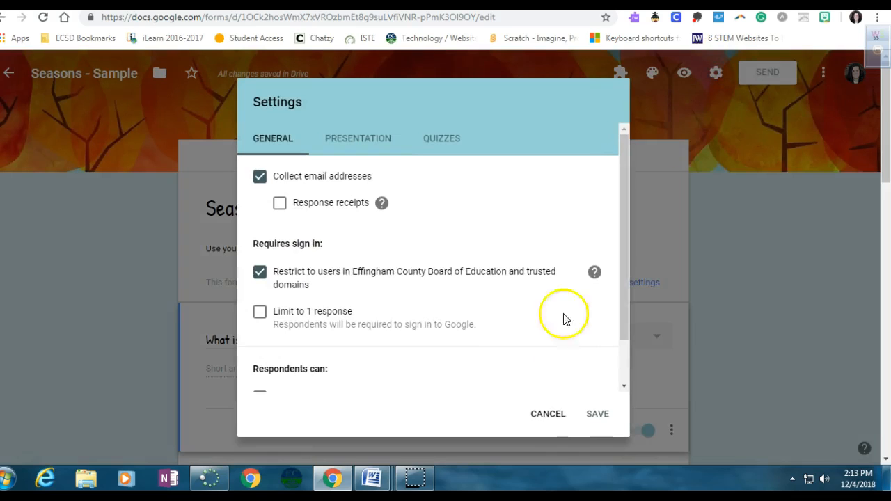
pyautogui.click(558, 414)
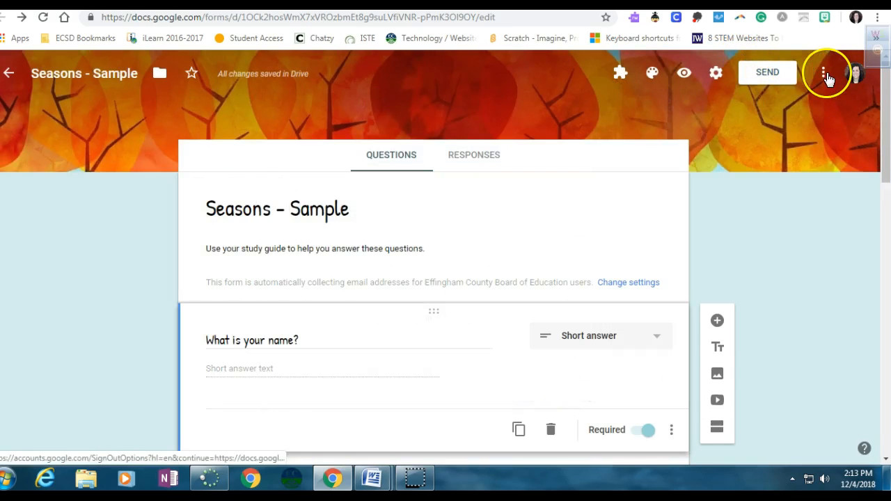
# Examine the link option for sending the form, shorten the URL and close the send options without copying or sending
pyautogui.click(790, 78)
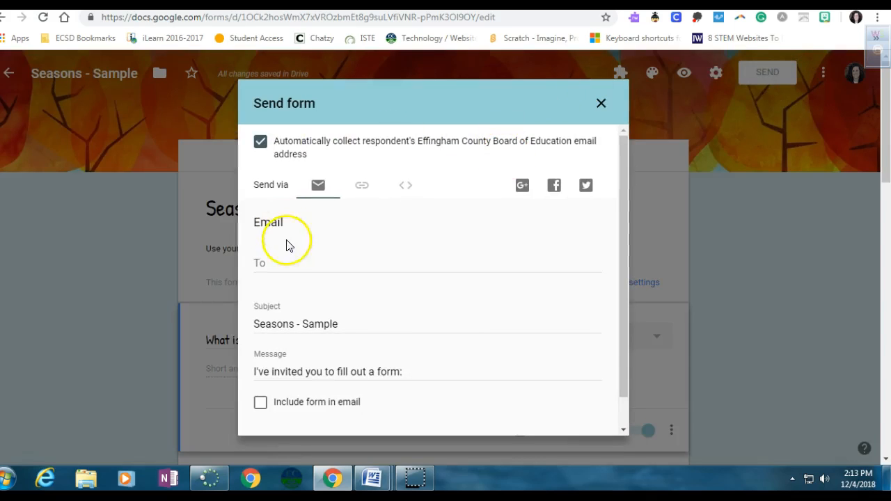
pyautogui.click(368, 185)
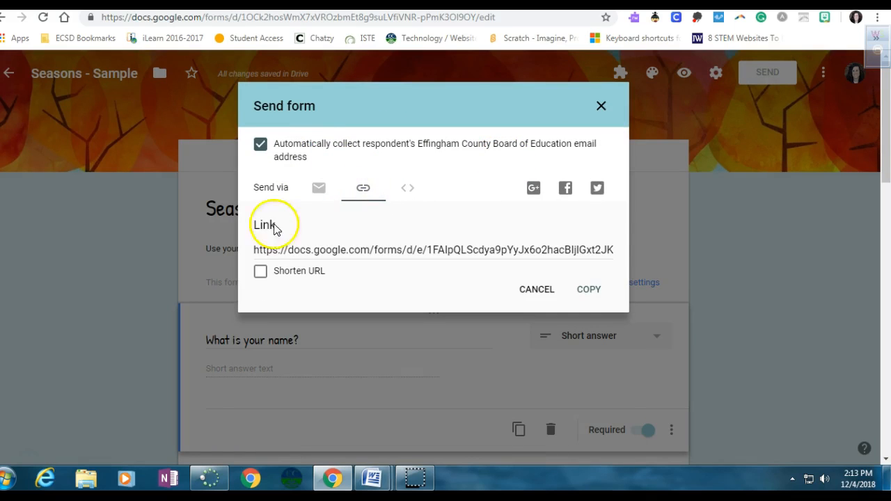
pyautogui.click(271, 250)
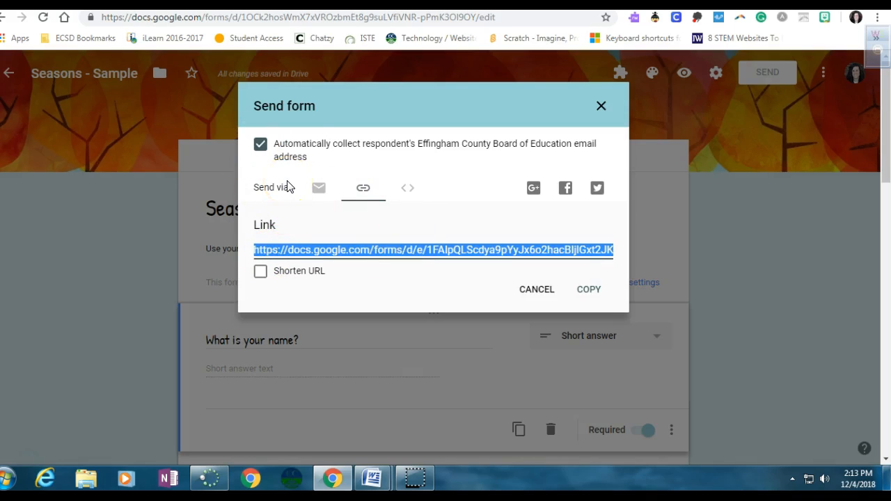
pyautogui.click(260, 270)
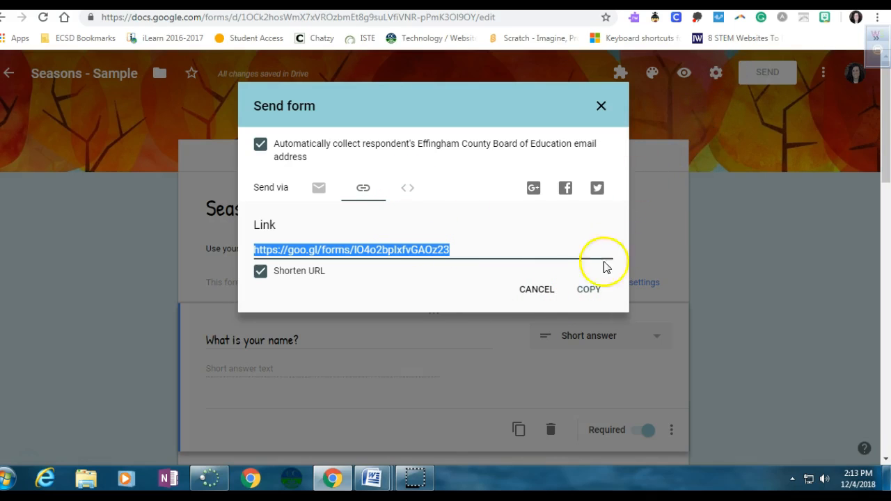
pyautogui.click(551, 290)
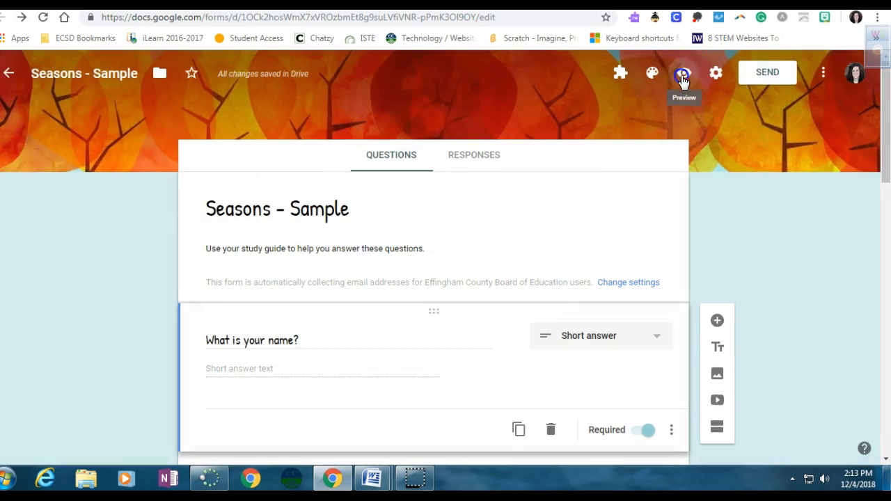
# Preview the form, look it over and enter the respondent's first name as the answer to "What is your name?"
pyautogui.click(683, 74)
pyautogui.scroll(-10, 367, 266)
pyautogui.scroll(-3, 367, 267)
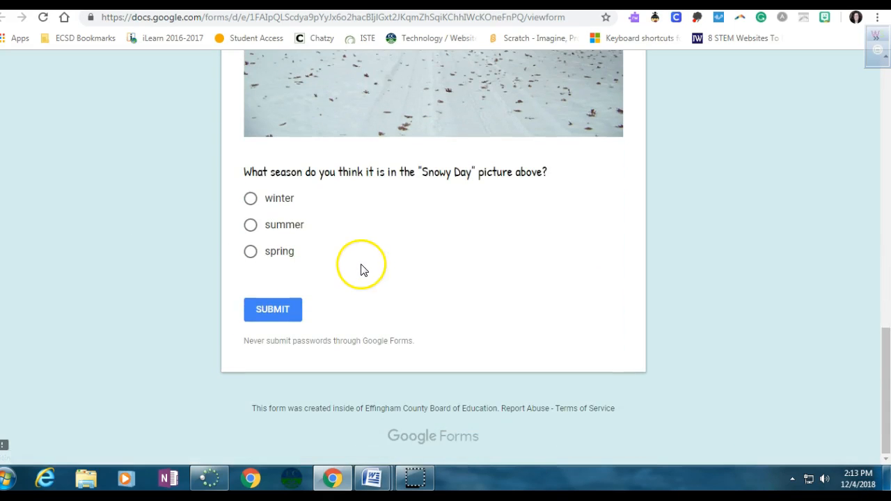
pyautogui.scroll(15, 359, 271)
pyautogui.scroll(-3, 328, 250)
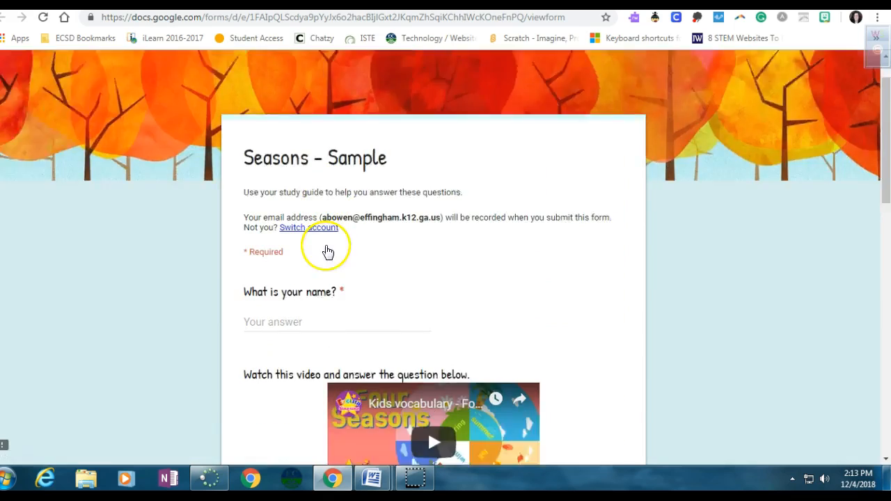
pyautogui.click(302, 183)
pyautogui.write('A')
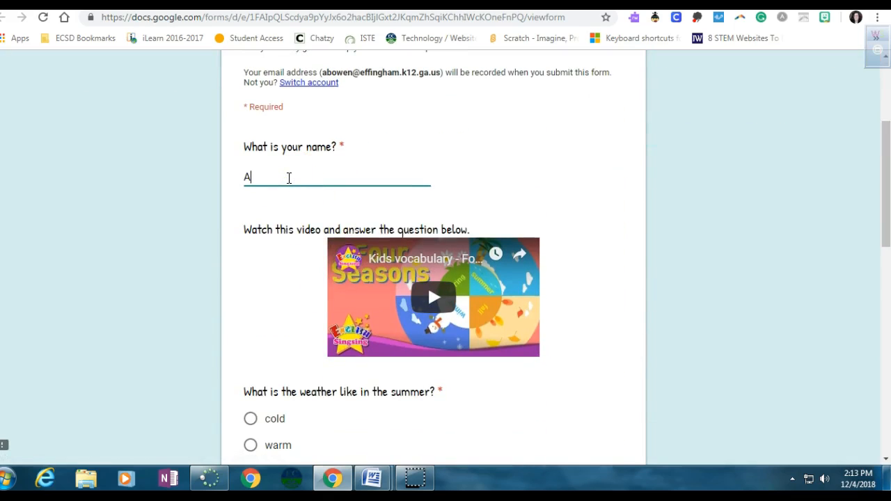
pyautogui.write('pirl')
pyautogui.press('BackSpace')
pyautogui.press('BackSpace')
pyautogui.press('BackSpace')
# Answer "hot" for the summer weather question and "winter" for the "Snowy Day" question, and submit the response
pyautogui.scroll(-3, 288, 176)
pyautogui.click(249, 274)
pyautogui.scroll(-4, 248, 271)
pyautogui.scroll(-2, 248, 370)
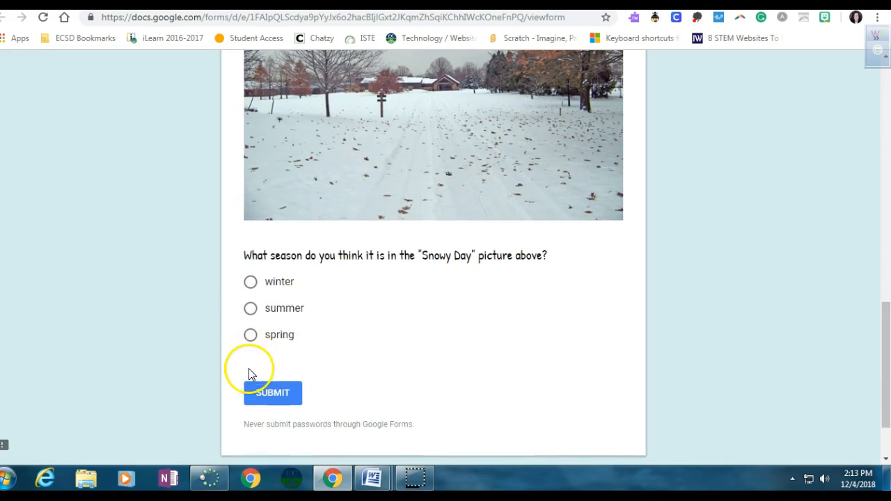
pyautogui.click(250, 284)
pyautogui.click(269, 392)
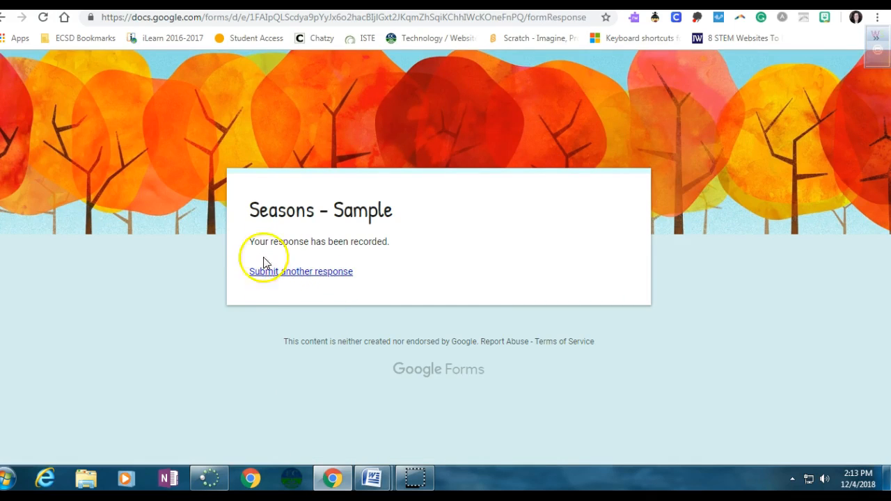
# Open a blank form for submitting another response and look it over
pyautogui.click(278, 273)
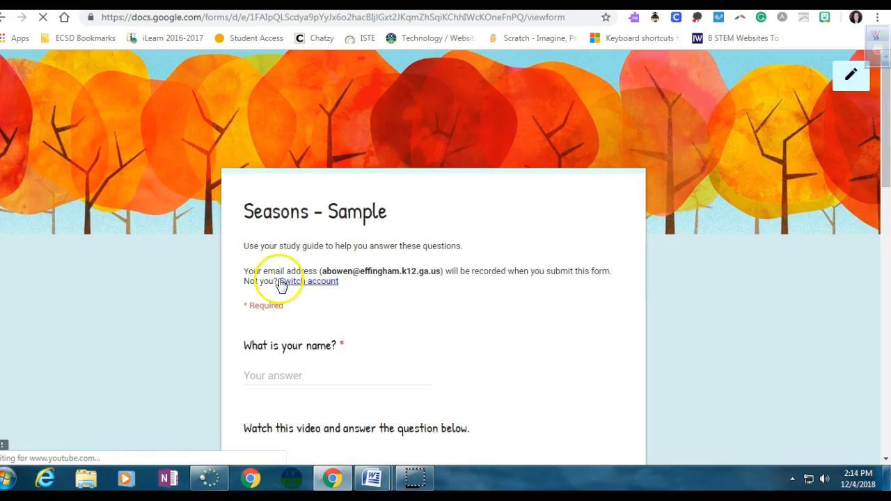
pyautogui.scroll(-4, 438, 301)
pyautogui.scroll(4, 437, 299)
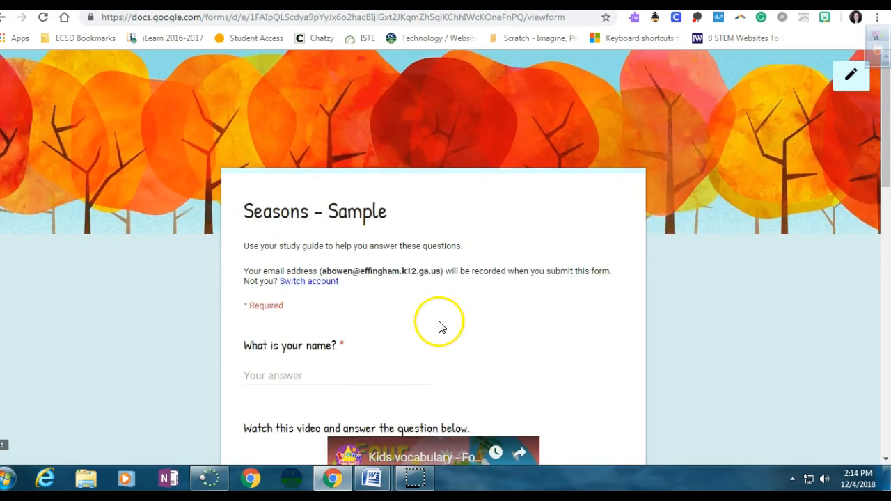
# Return to the form editor and review the summary of responses for every question
pyautogui.click(369, 3)
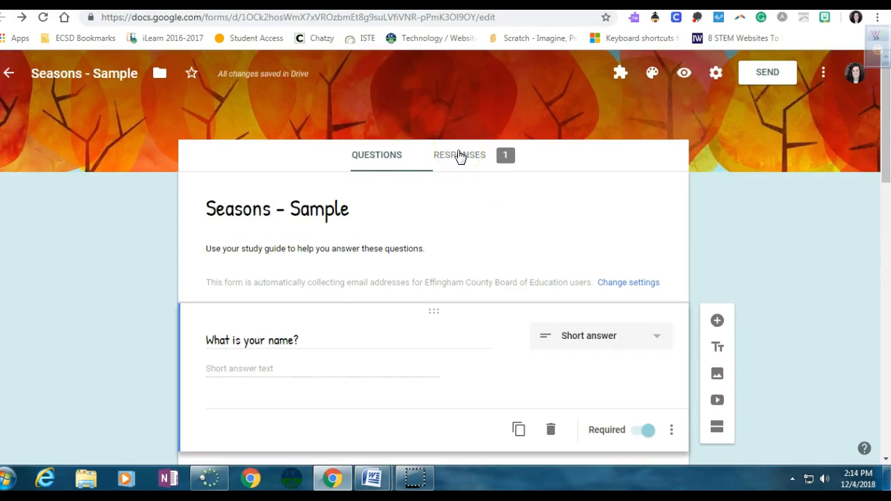
pyautogui.click(460, 155)
pyautogui.scroll(-3, 446, 289)
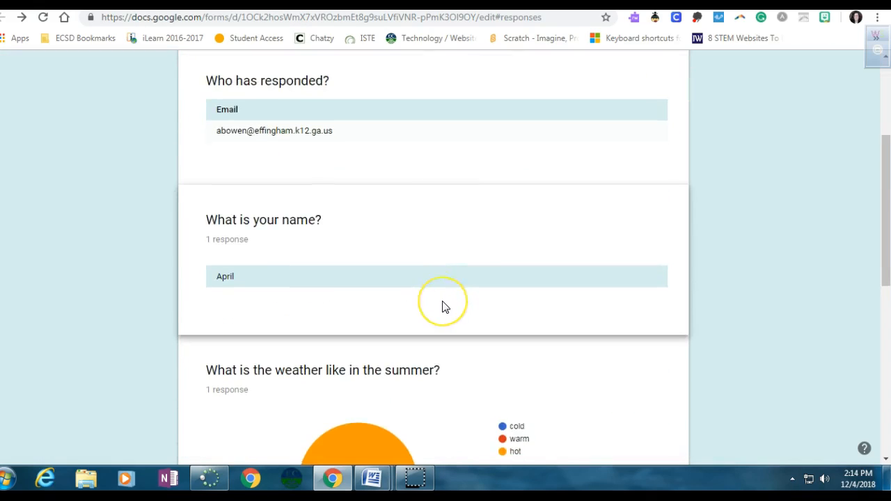
pyautogui.scroll(-3, 446, 307)
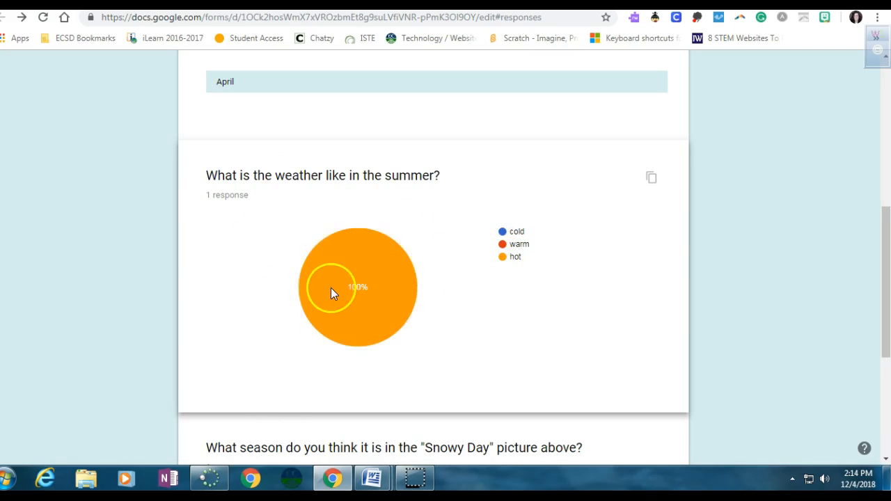
pyautogui.scroll(-4, 331, 289)
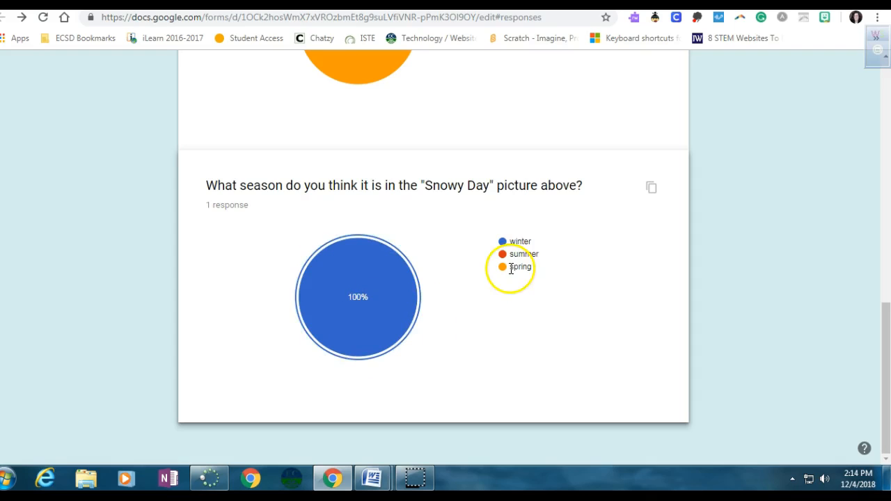
pyautogui.scroll(15, 414, 282)
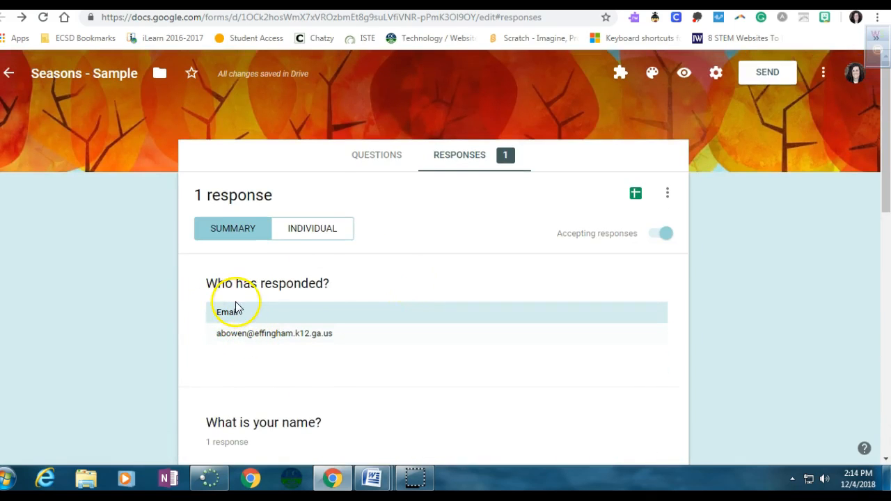
# Show the responses individually and examine the submitted answers from the name question to the "Snowy Day" question
pyautogui.click(306, 234)
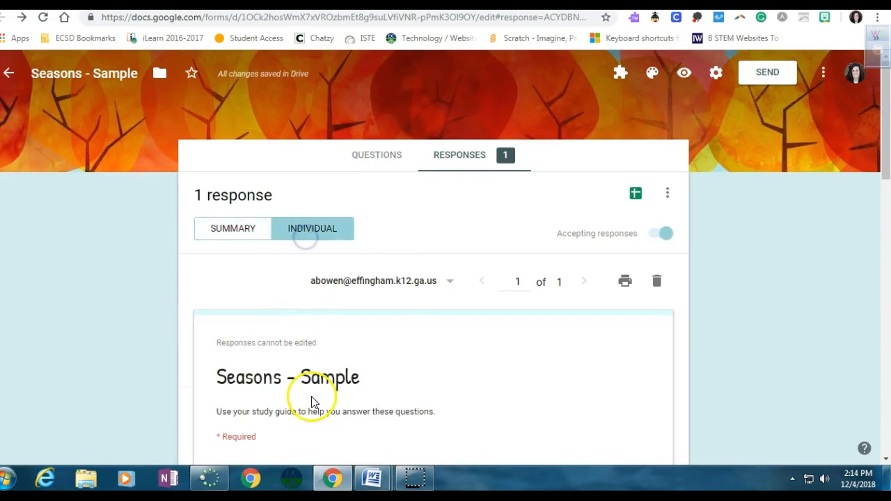
pyautogui.scroll(-3, 312, 403)
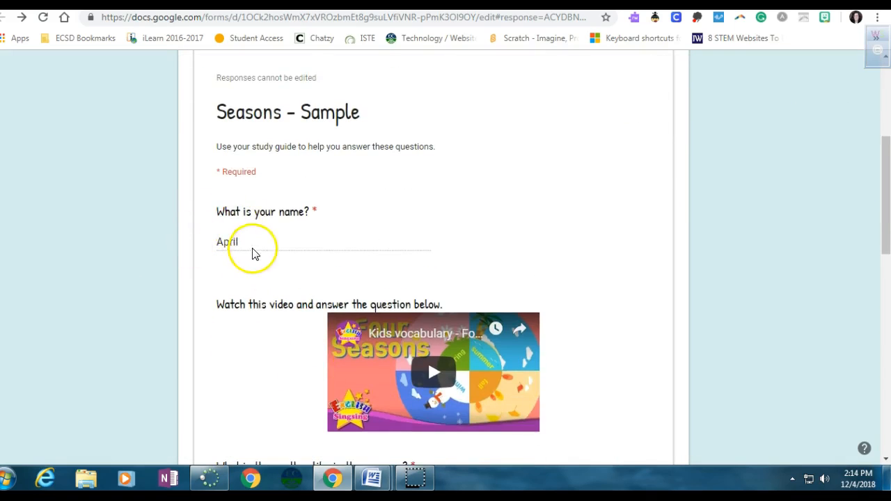
pyautogui.scroll(-8, 272, 282)
pyautogui.scroll(-2, 272, 287)
pyautogui.scroll(15, 272, 300)
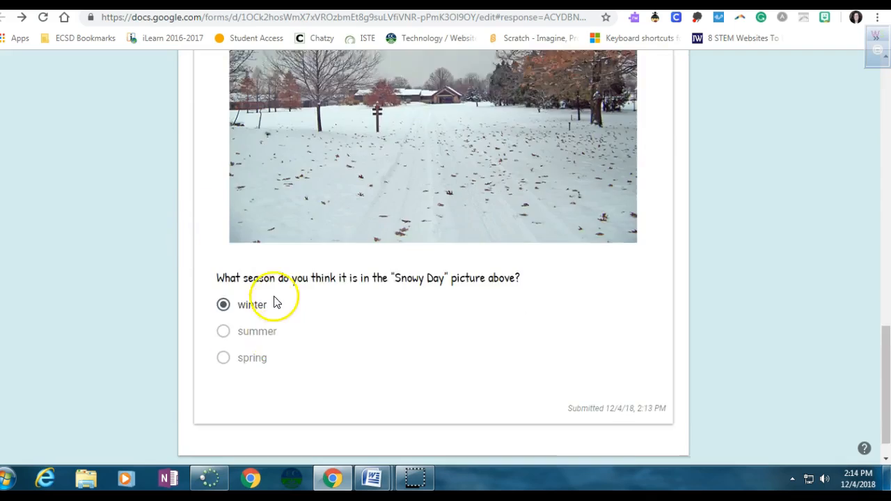